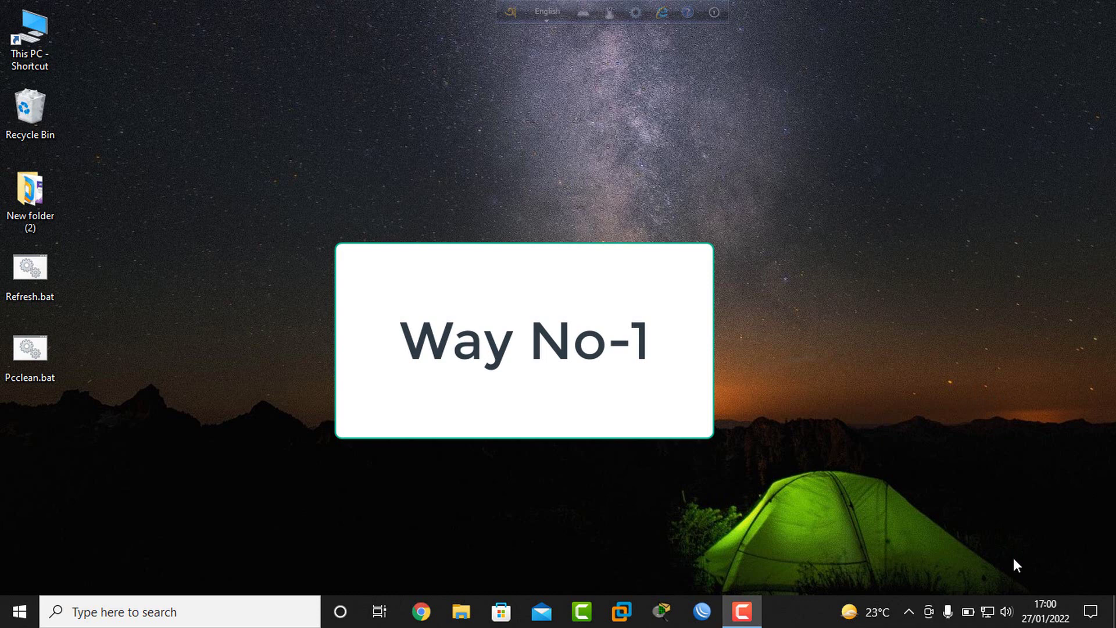
# Step: Go from the tray's Network & Internet settings to the Network Connections adapter list
pyautogui.rightClick(988, 616)
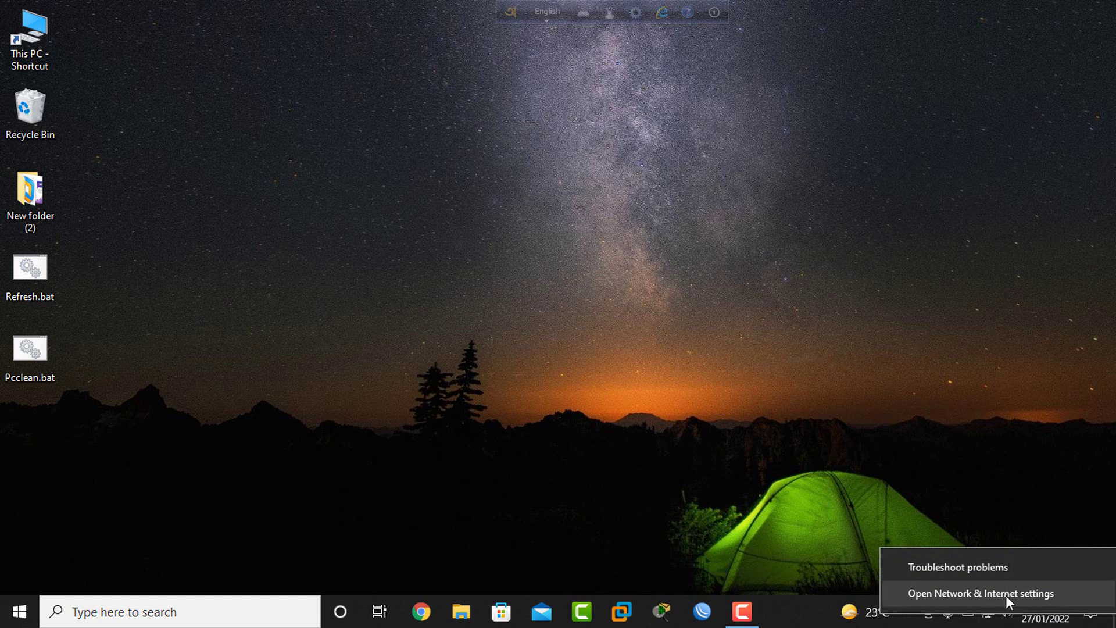
pyautogui.click(1005, 595)
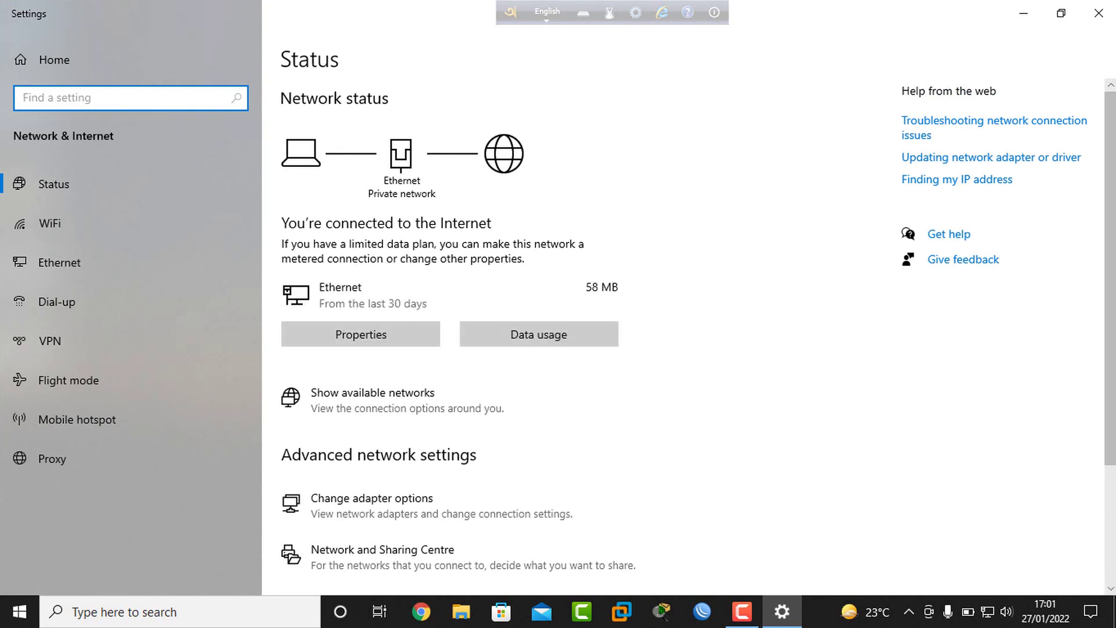
pyautogui.scroll(-2, 705, 372)
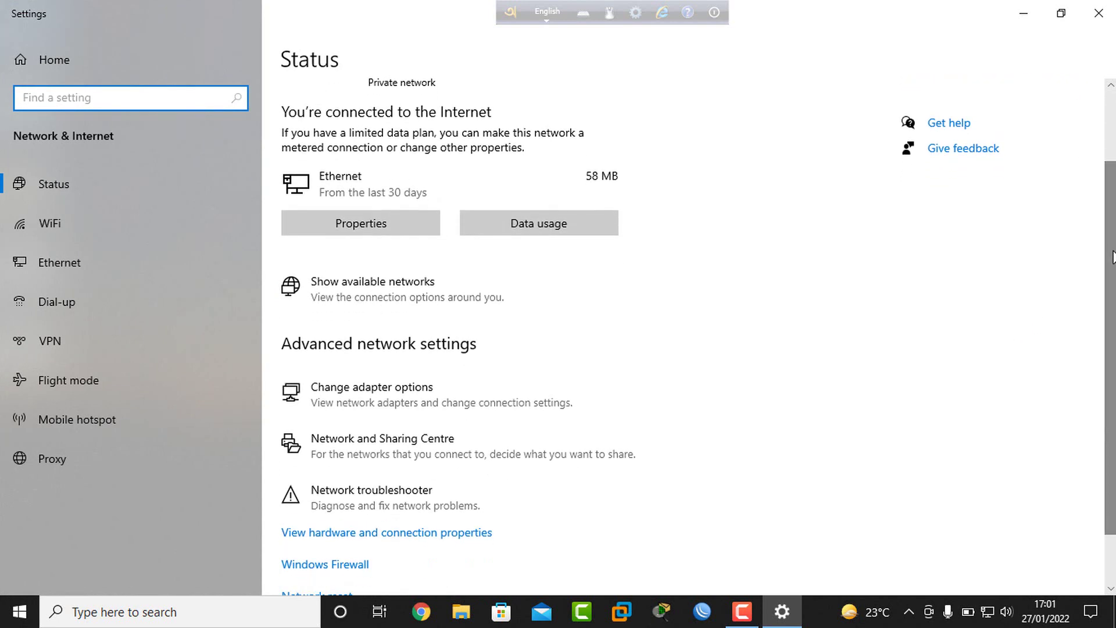
pyautogui.click(378, 395)
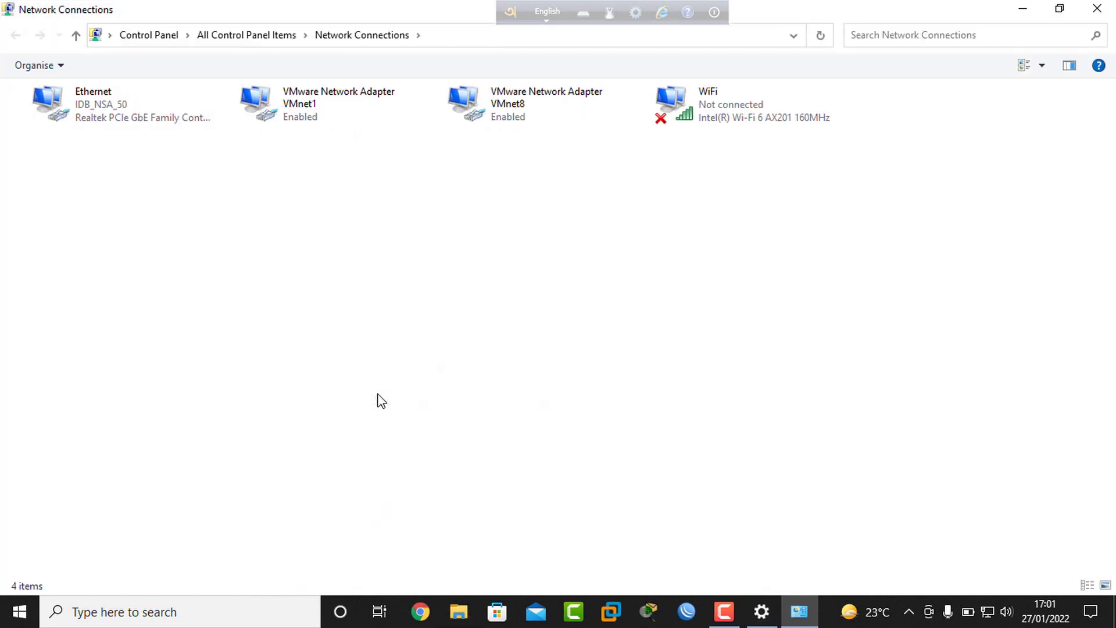
pyautogui.moveTo(737, 105)
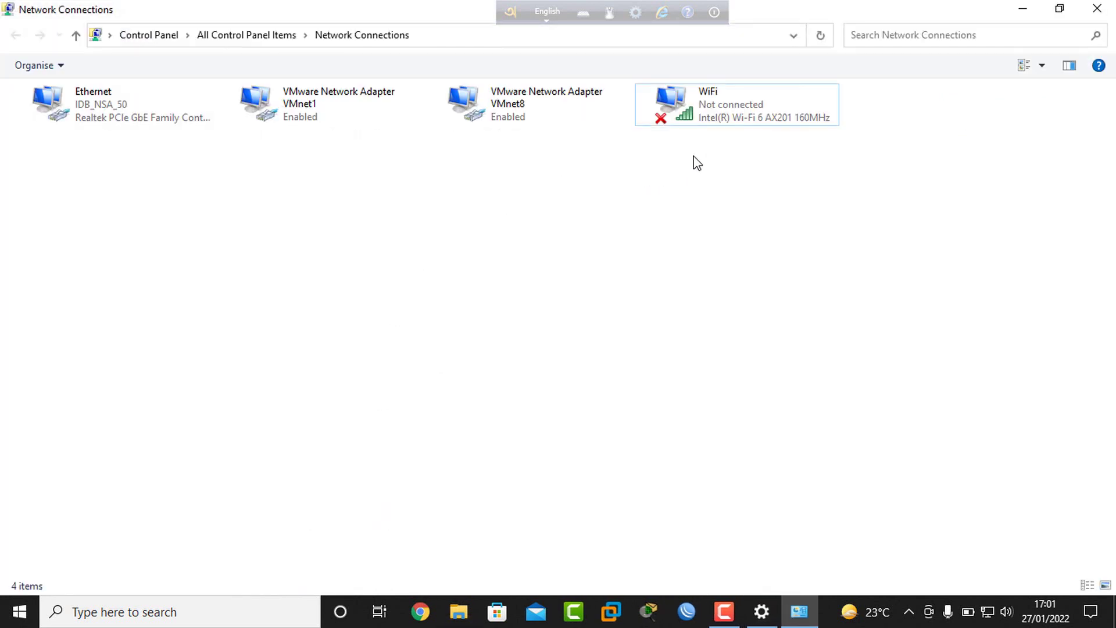
# Step: In the WiFi adapter's properties, uncheck Client for Microsoft Networks and TCP/IPv6, then save
pyautogui.rightClick(710, 110)
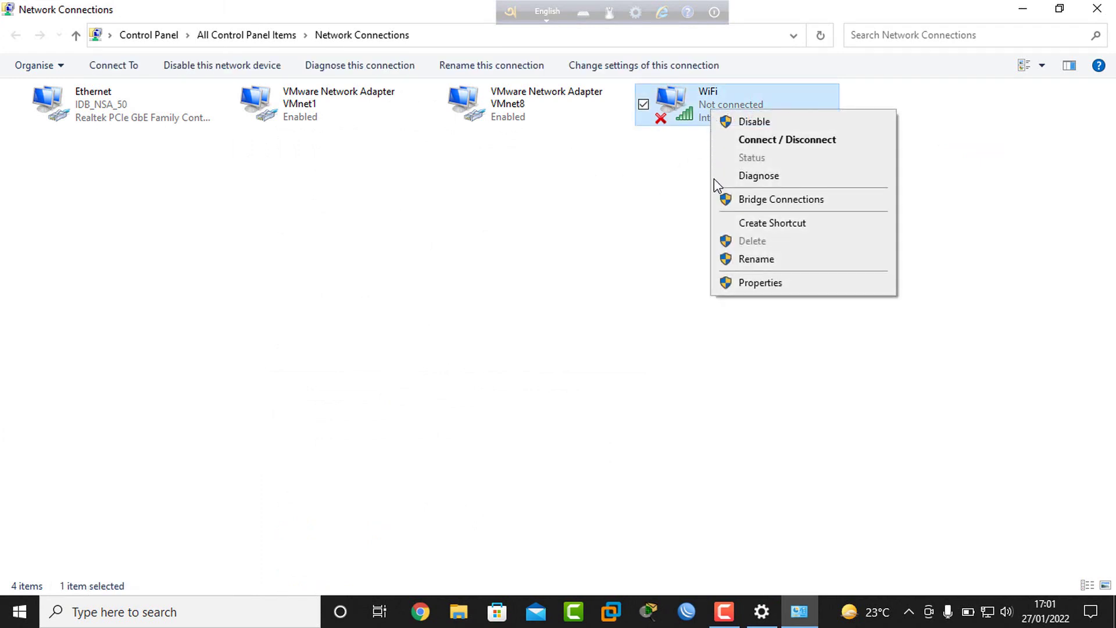
pyautogui.click(759, 283)
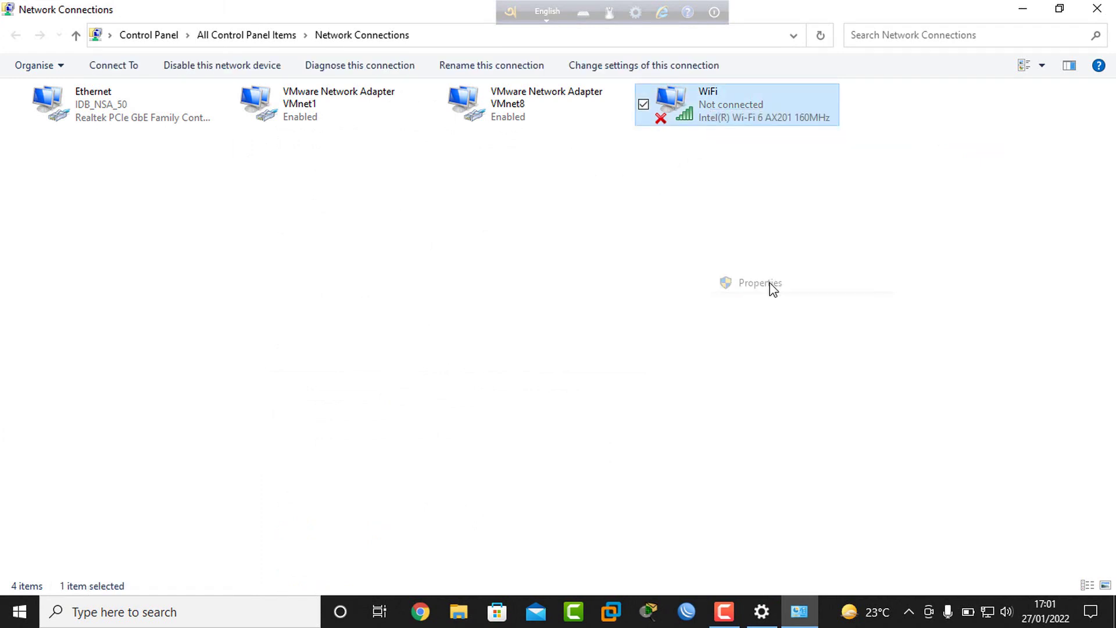
pyautogui.moveTo(228, 82); pyautogui.dragTo(511, 109)
pyautogui.click(331, 239)
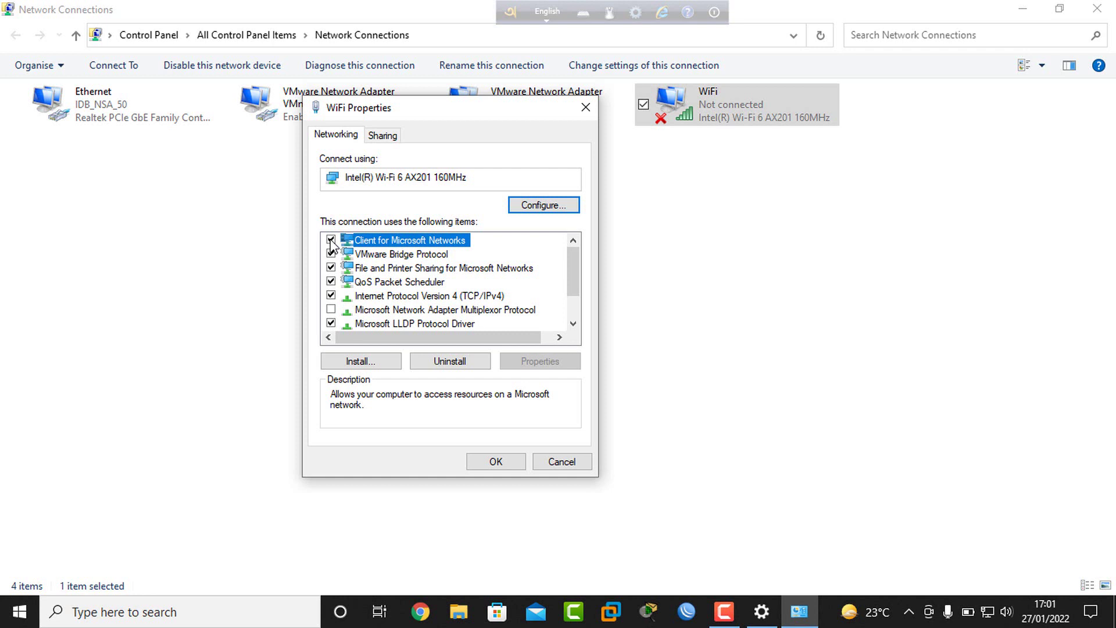
pyautogui.click(330, 240)
pyautogui.moveTo(569, 274); pyautogui.dragTo(570, 282)
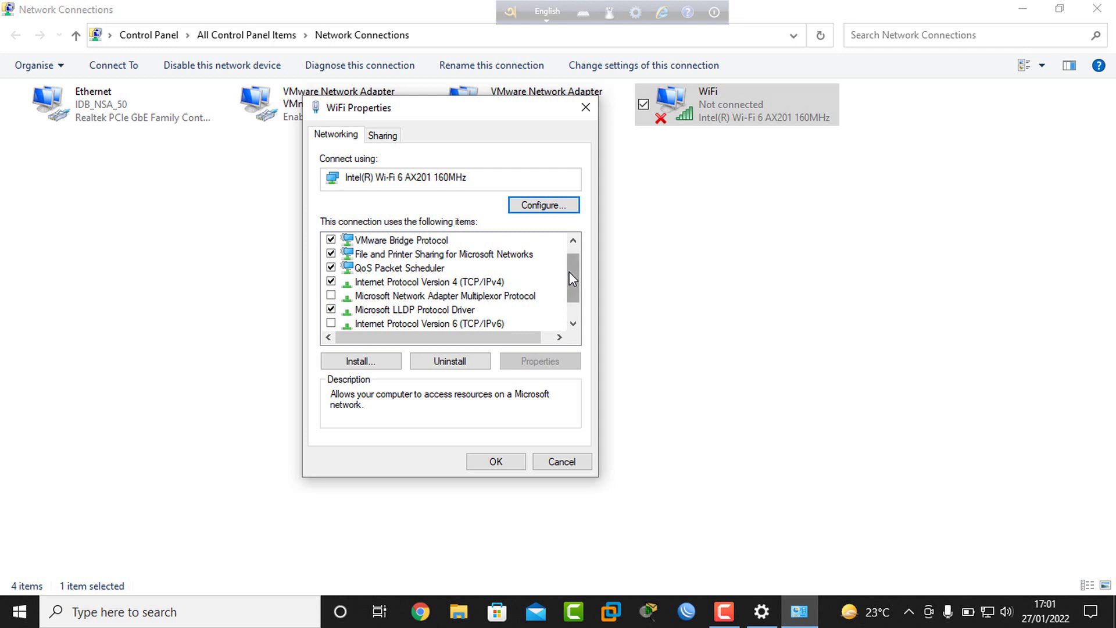
pyautogui.moveTo(570, 271); pyautogui.dragTo(570, 279)
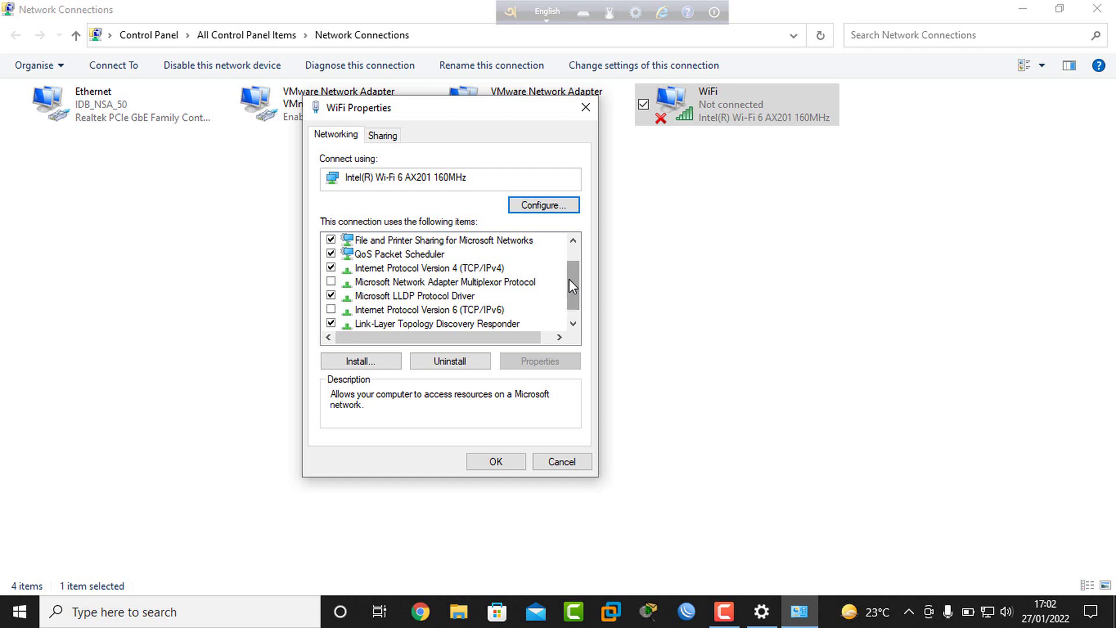
pyautogui.click(332, 310)
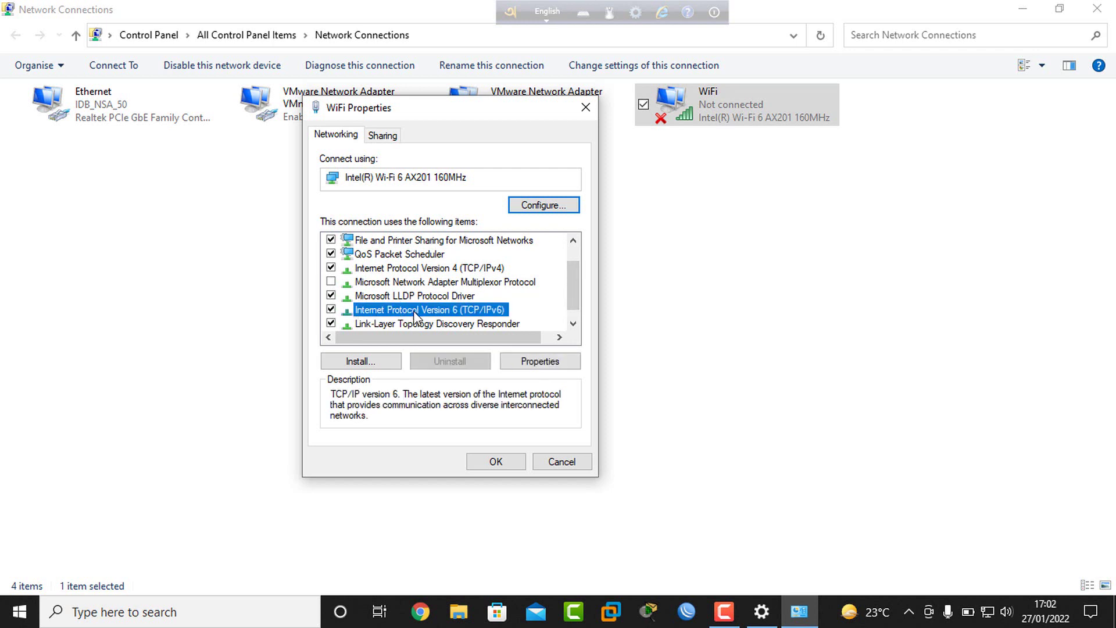
pyautogui.click(331, 310)
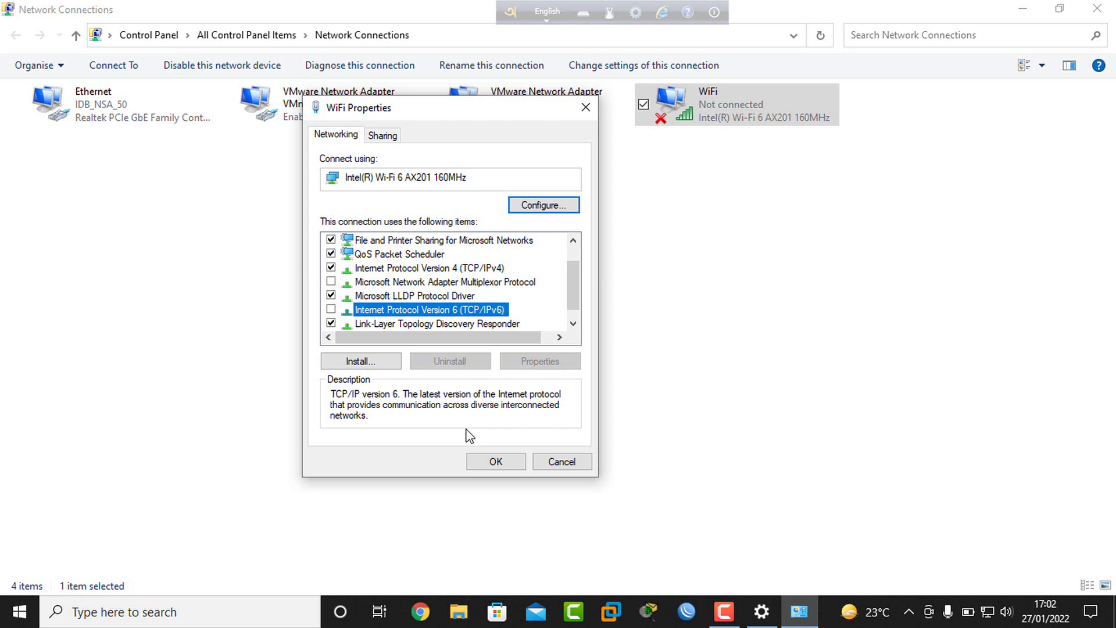
pyautogui.click(477, 461)
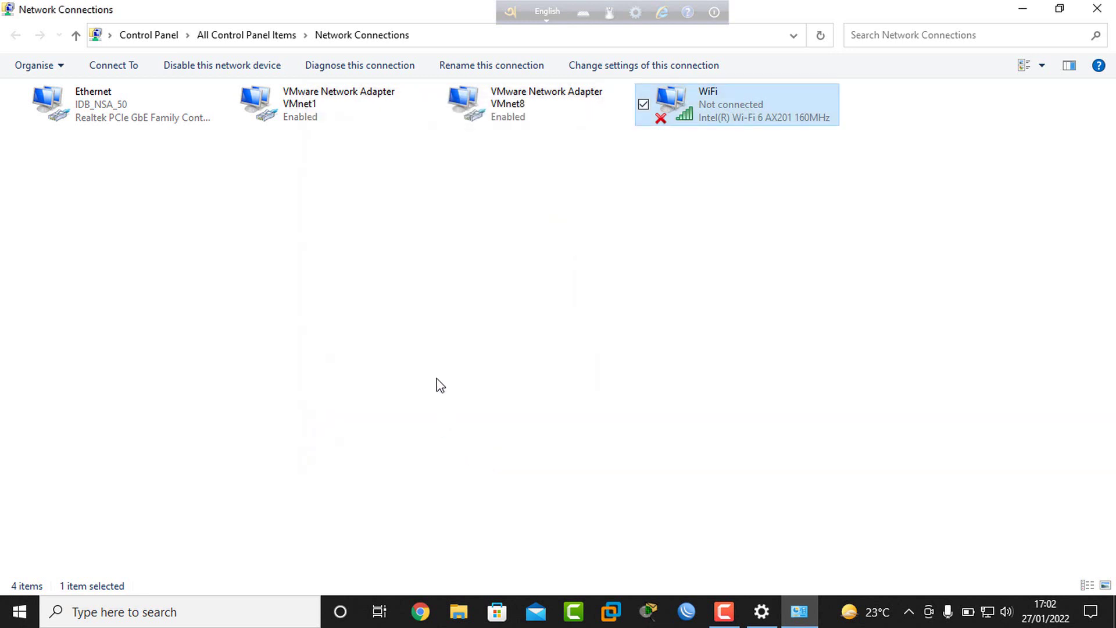
# Step: Close Network Connections and Settings, then open Start and dismiss its Power flyout
pyautogui.click(1097, 8)
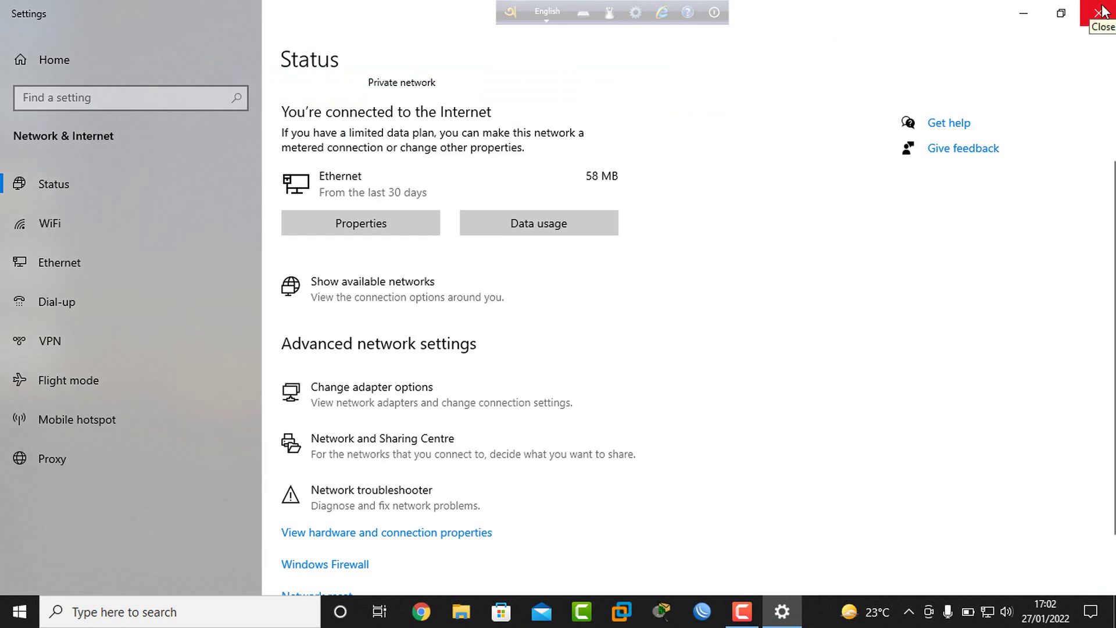
pyautogui.click(1102, 10)
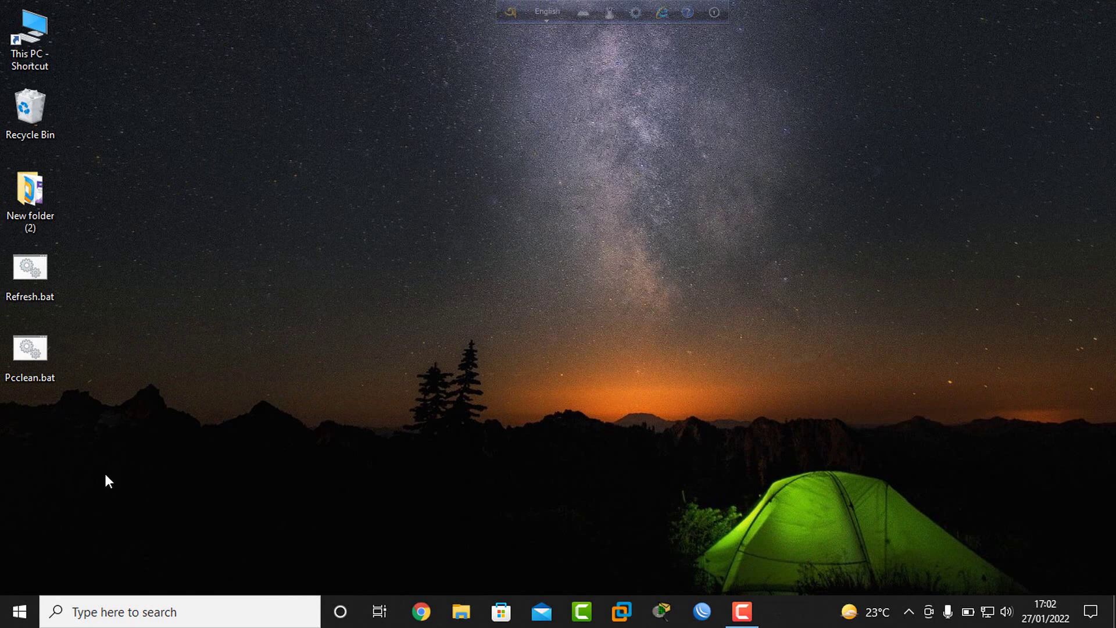
pyautogui.click(29, 611)
pyautogui.moveTo(52, 536)
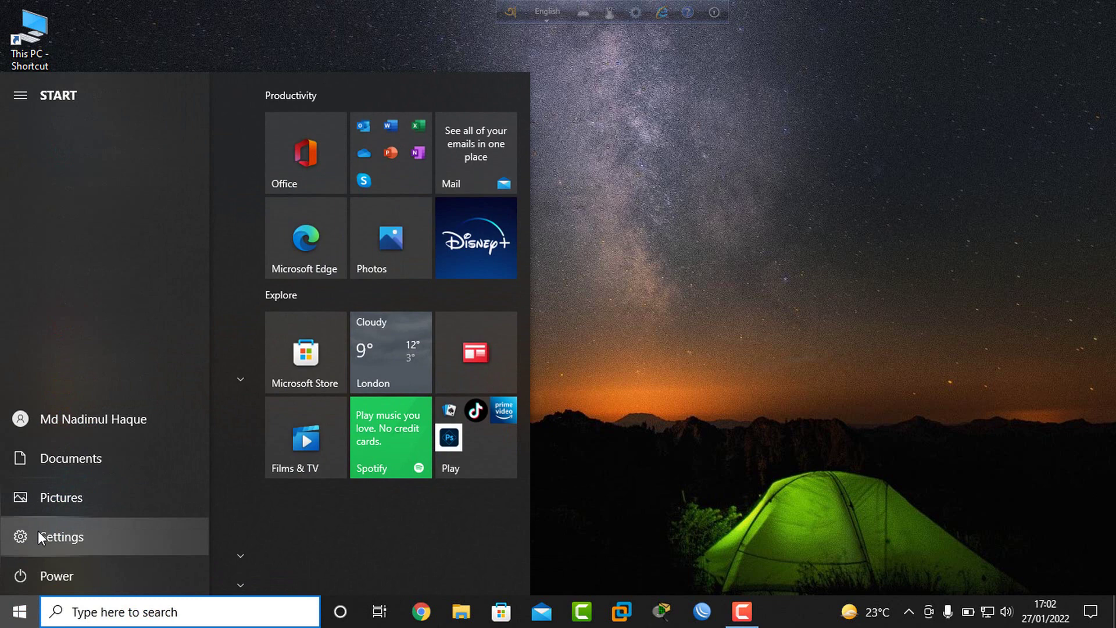
pyautogui.click(37, 575)
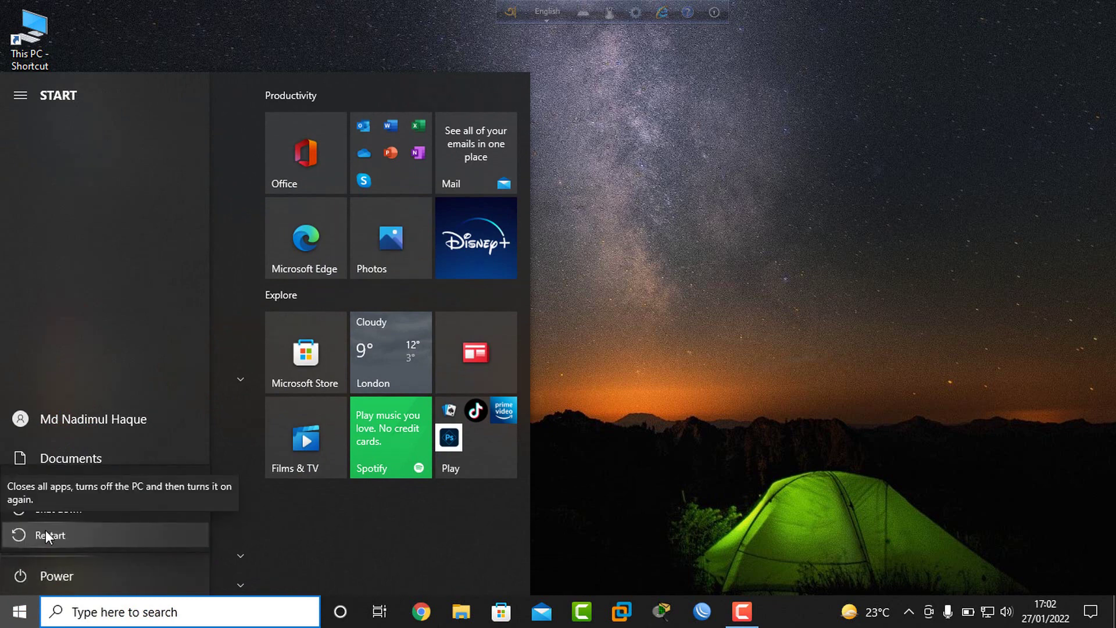
pyautogui.click(685, 367)
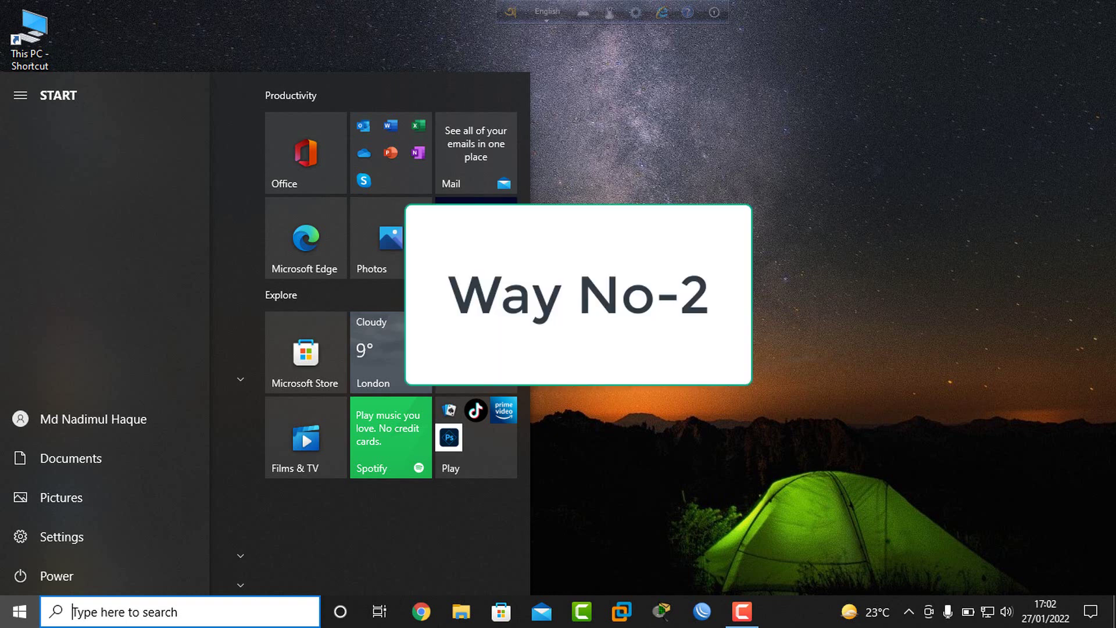
# Step: Reopen the Network & Internet status page and scroll down to the network reset option
pyautogui.press('Escape')
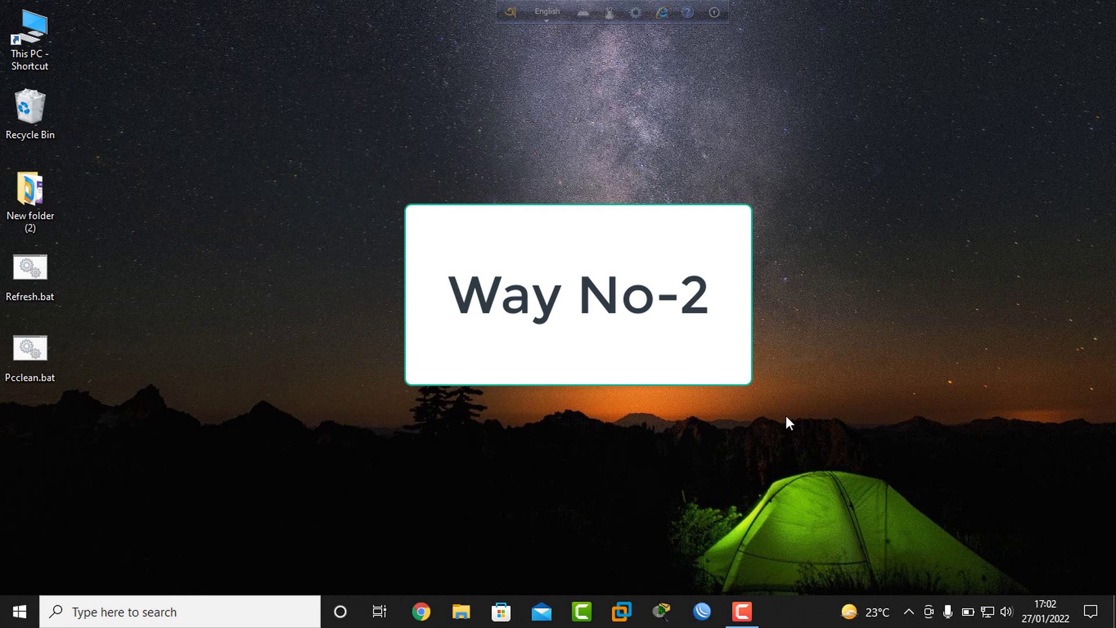
pyautogui.rightClick(986, 615)
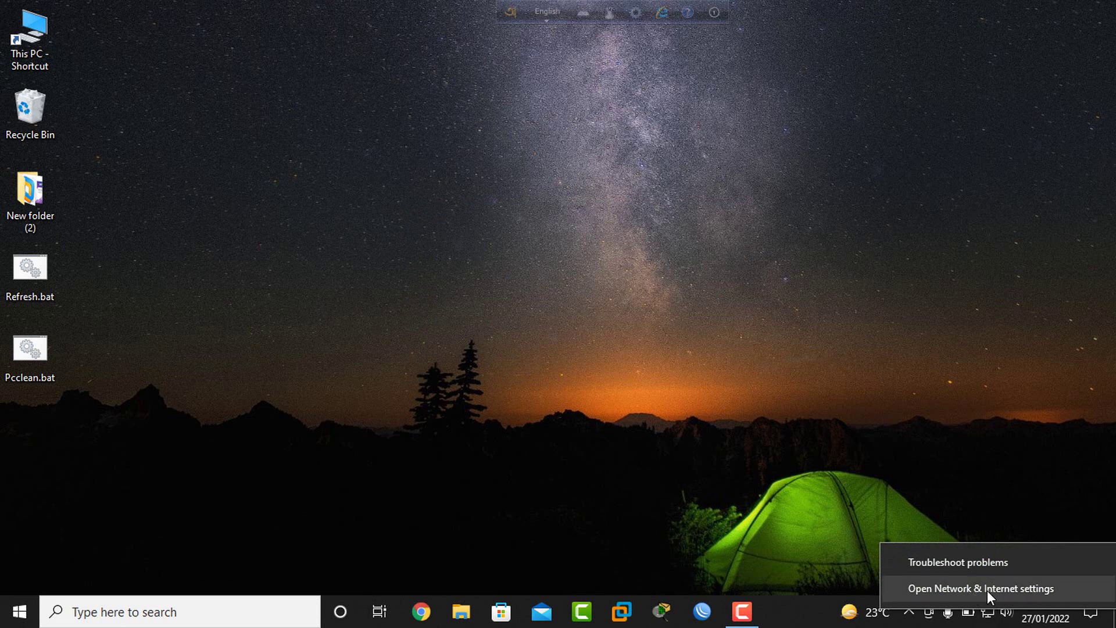
pyautogui.click(1000, 591)
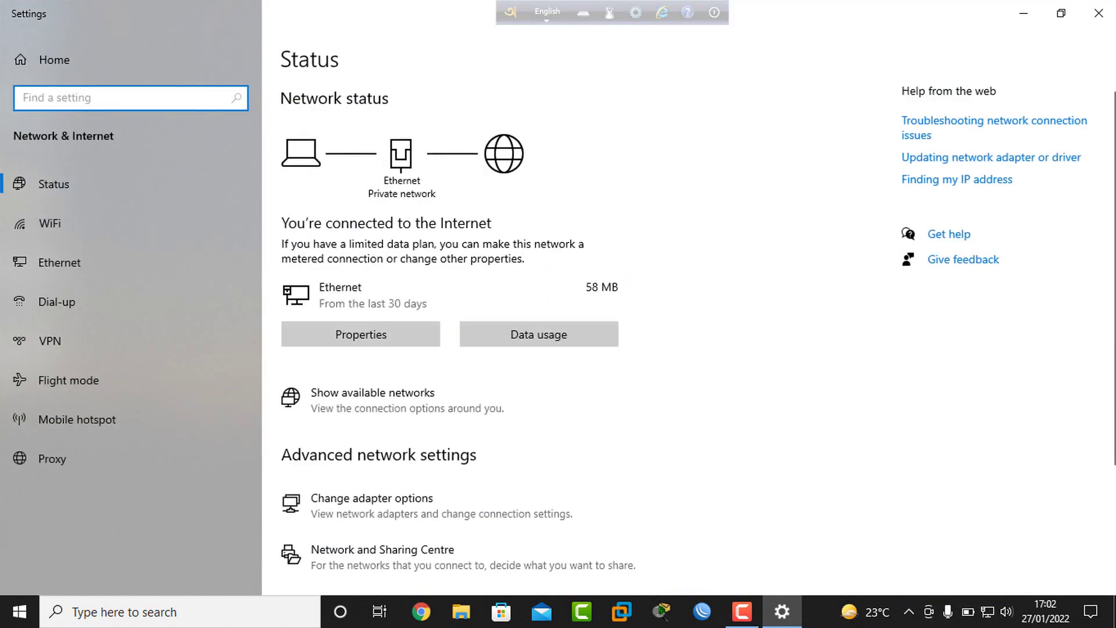
pyautogui.scroll(-1, 1110, 218)
pyautogui.moveTo(1110, 218); pyautogui.dragTo(1111, 331)
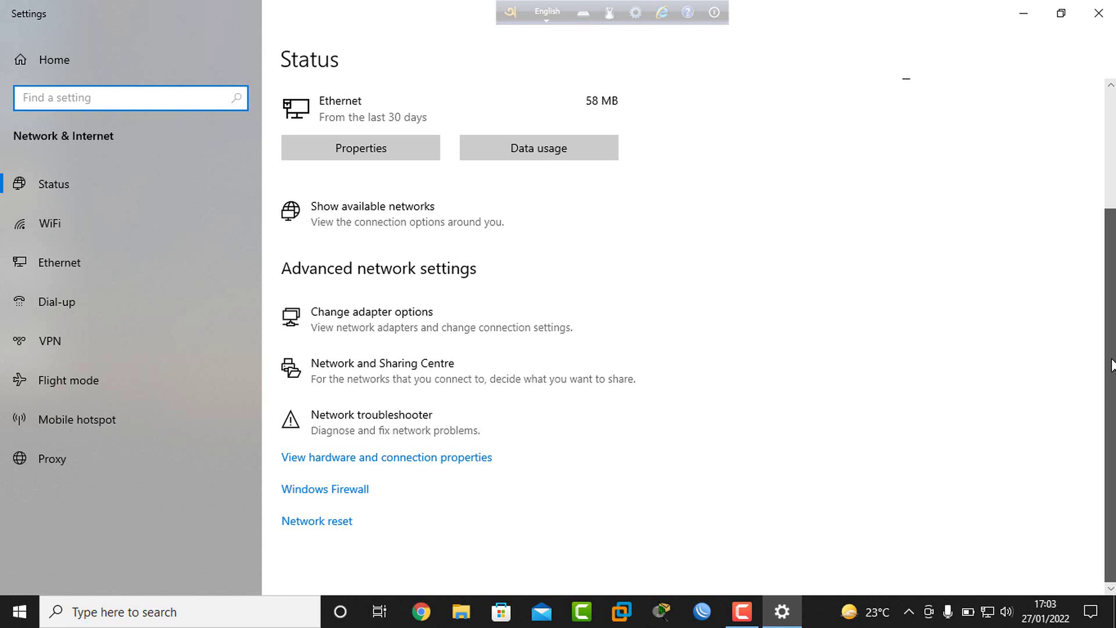
# Step: Open Network reset, choose Reset now, answer No at the confirmation, and close Settings
pyautogui.click(339, 522)
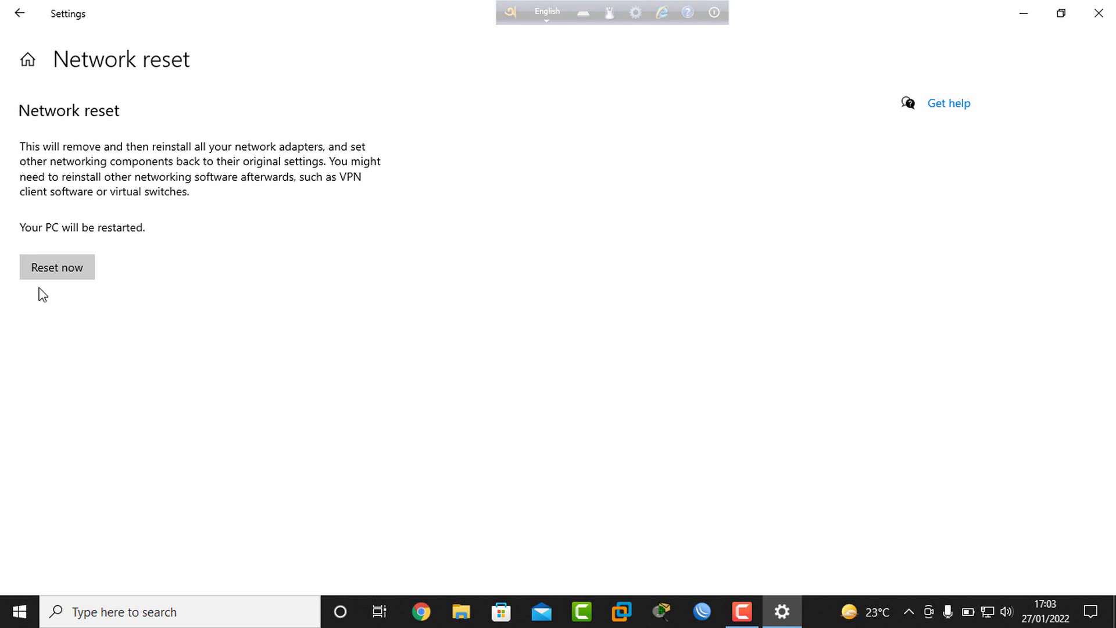
pyautogui.click(86, 272)
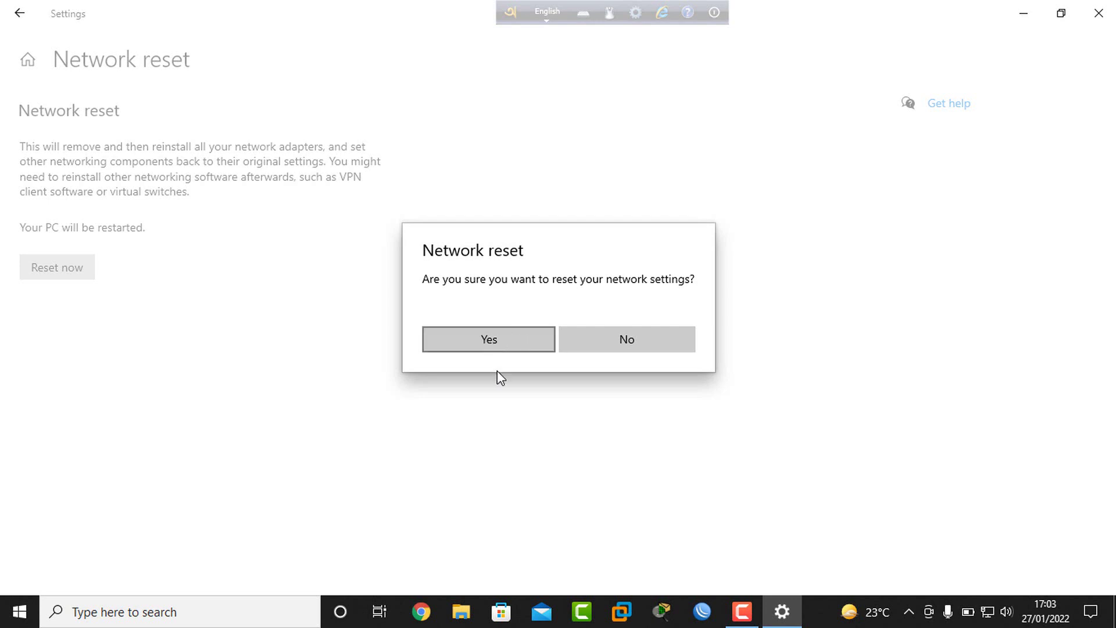
pyautogui.click(681, 344)
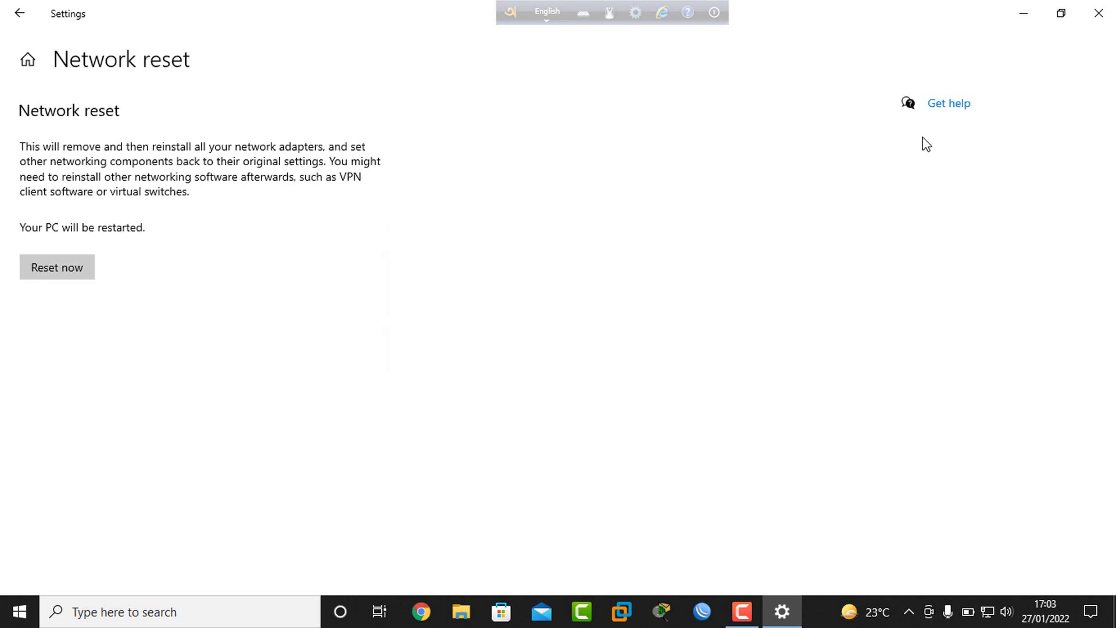
pyautogui.click(1100, 16)
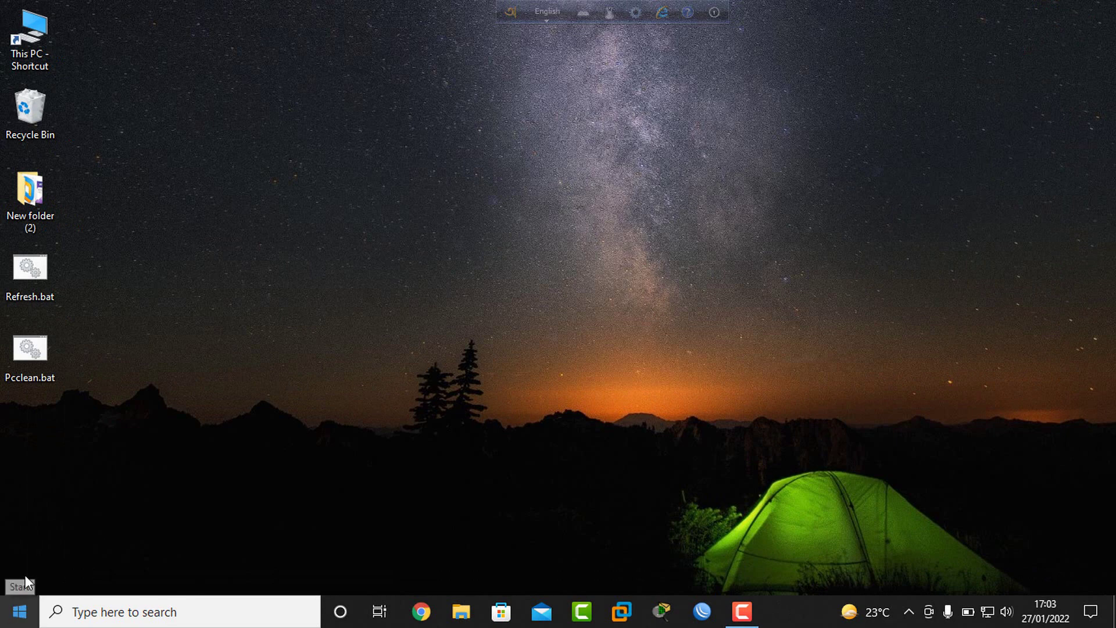
pyautogui.click(26, 619)
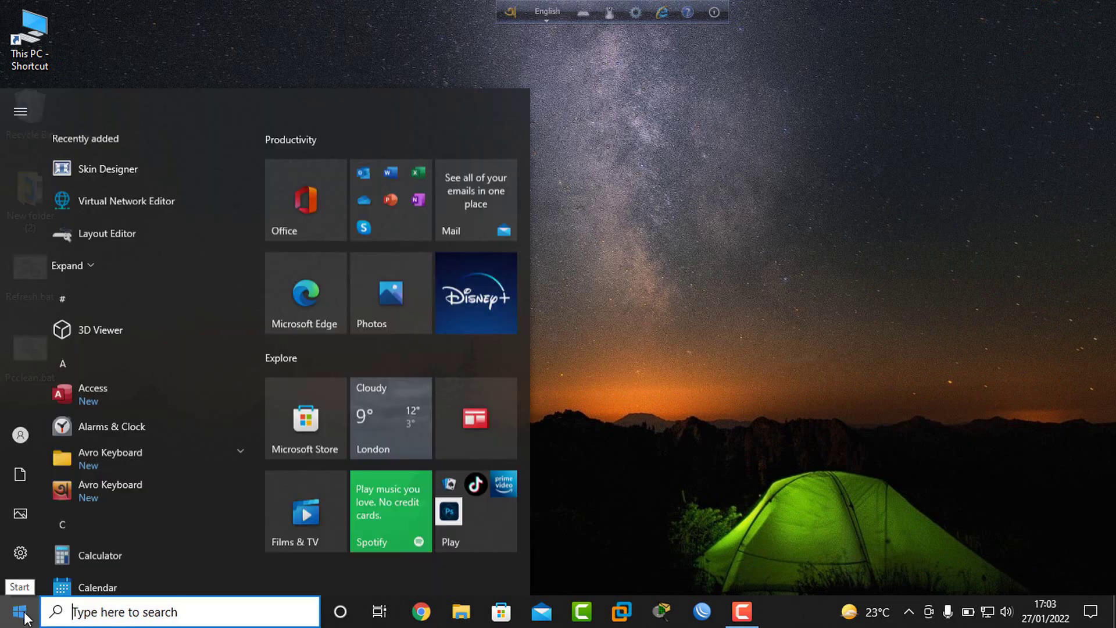
pyautogui.click(24, 574)
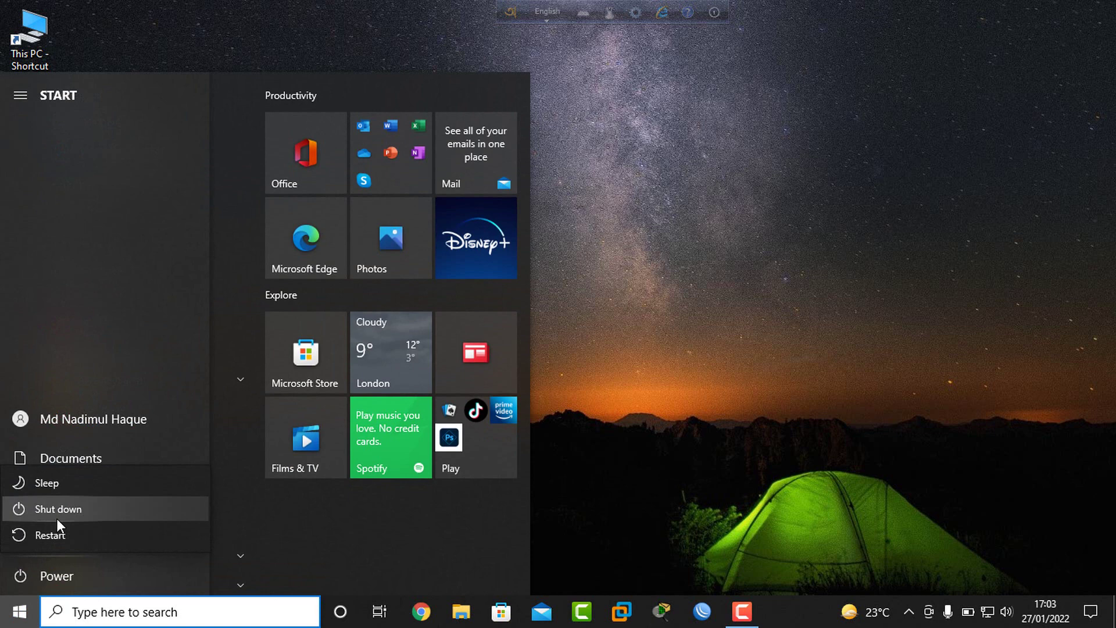
pyautogui.click(695, 402)
pyautogui.click(662, 334)
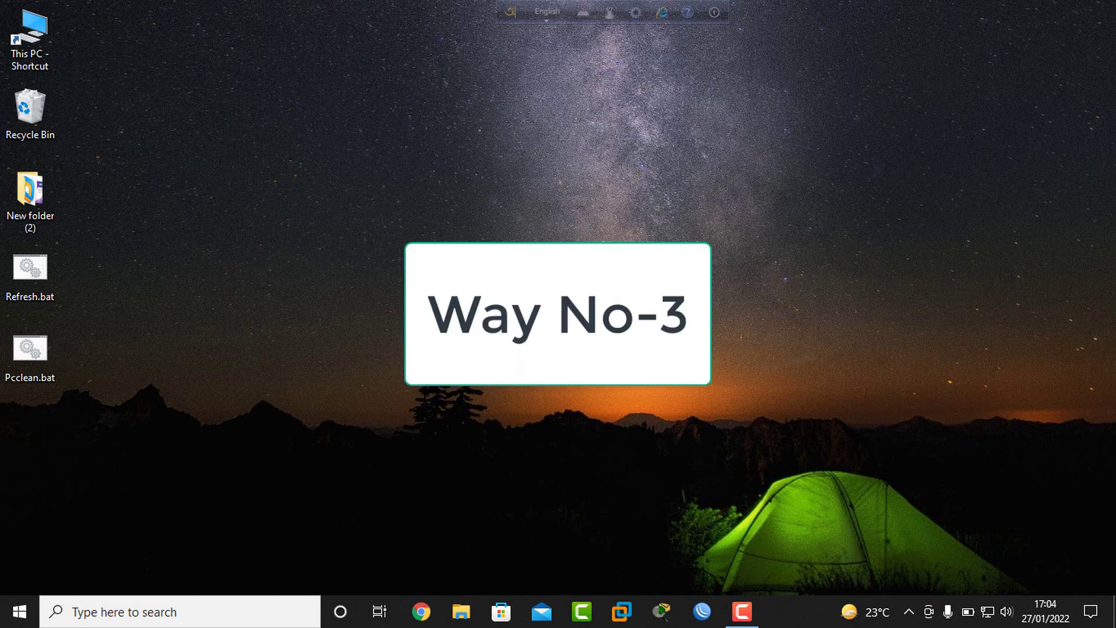
# Step: Open Computer Management from This PC and expand Network adapters in Device Manager
pyautogui.rightClick(33, 49)
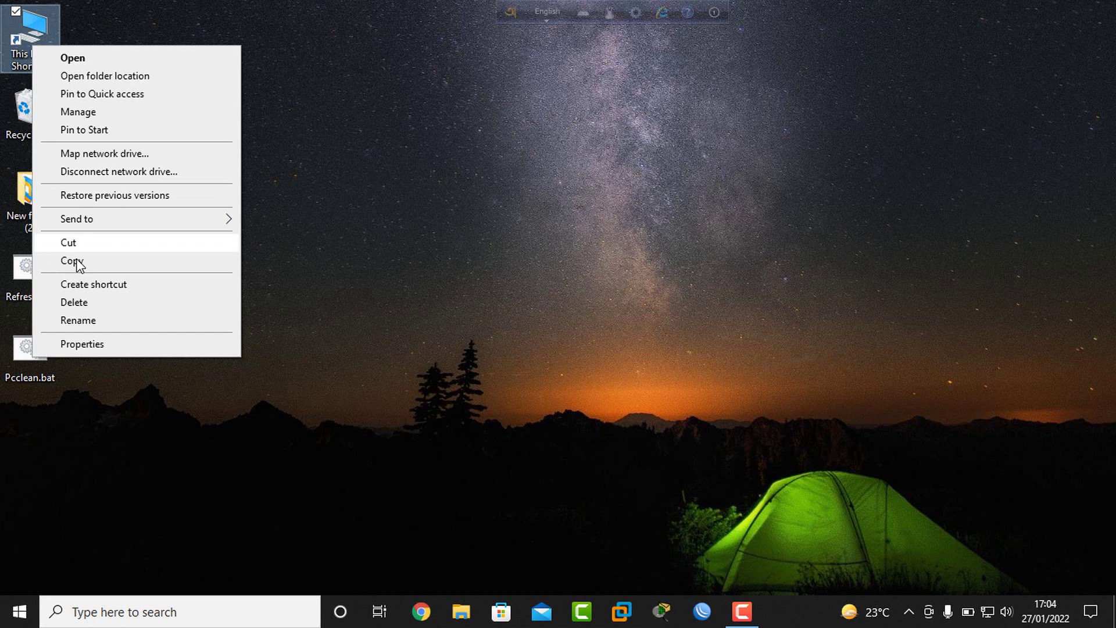
pyautogui.click(96, 114)
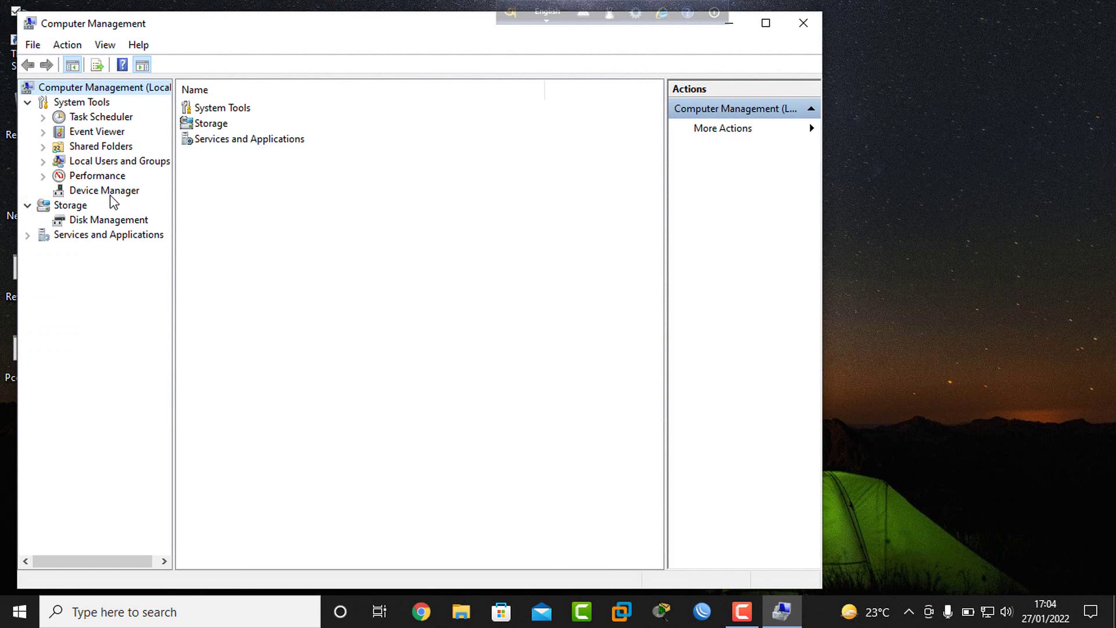
pyautogui.click(119, 194)
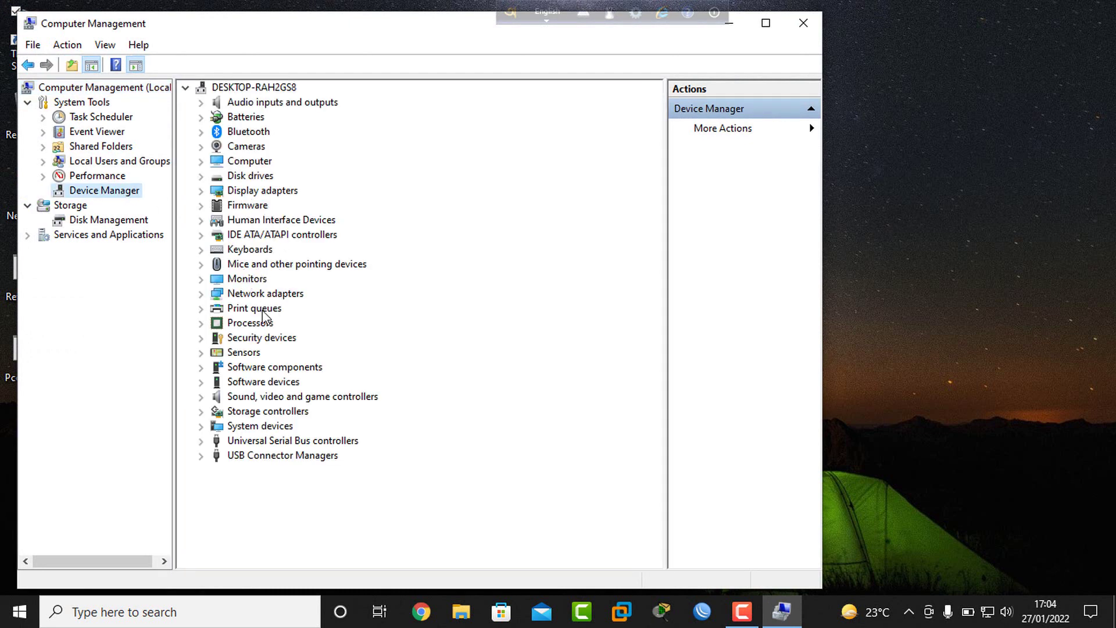
pyautogui.click(200, 295)
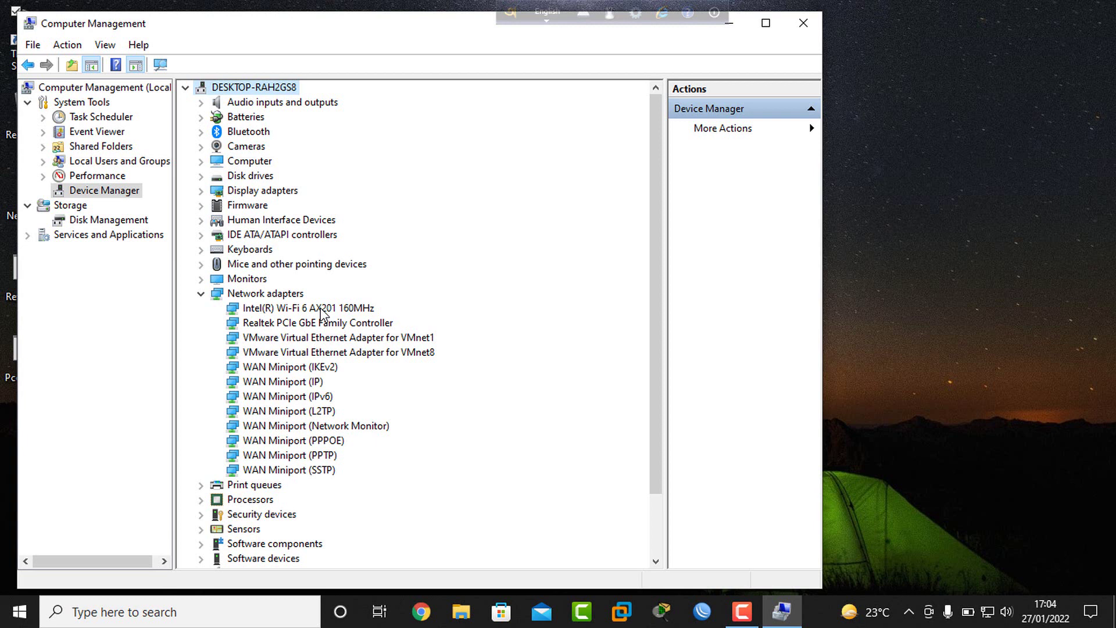
# Step: Auto-search for an Intel Wi-Fi 6 AX201 driver update, find it current, and close
pyautogui.rightClick(321, 313)
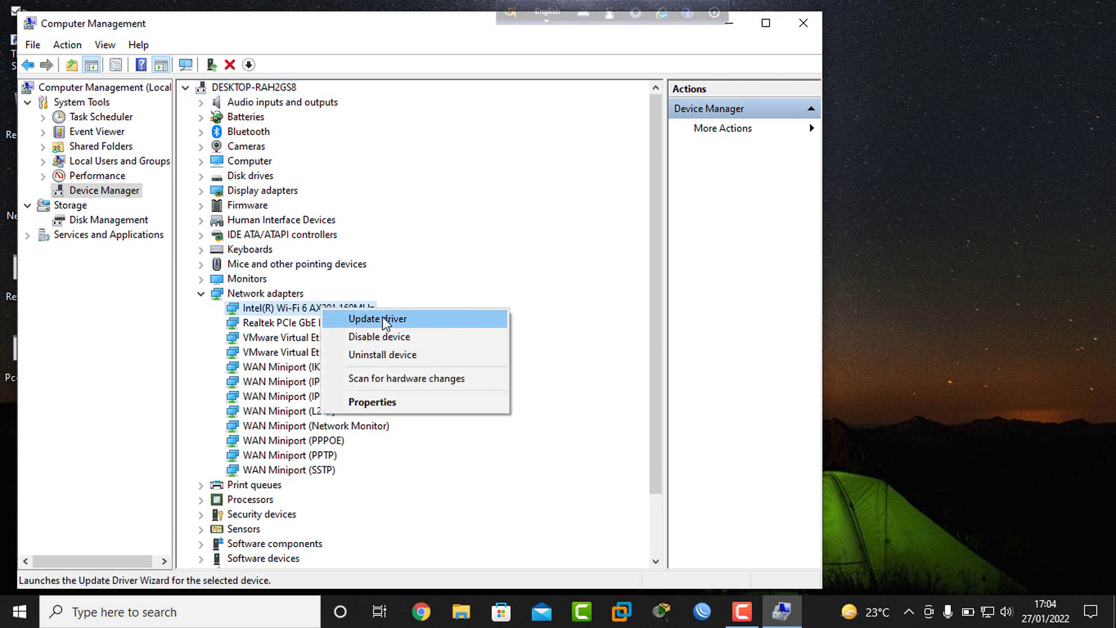
pyautogui.click(401, 319)
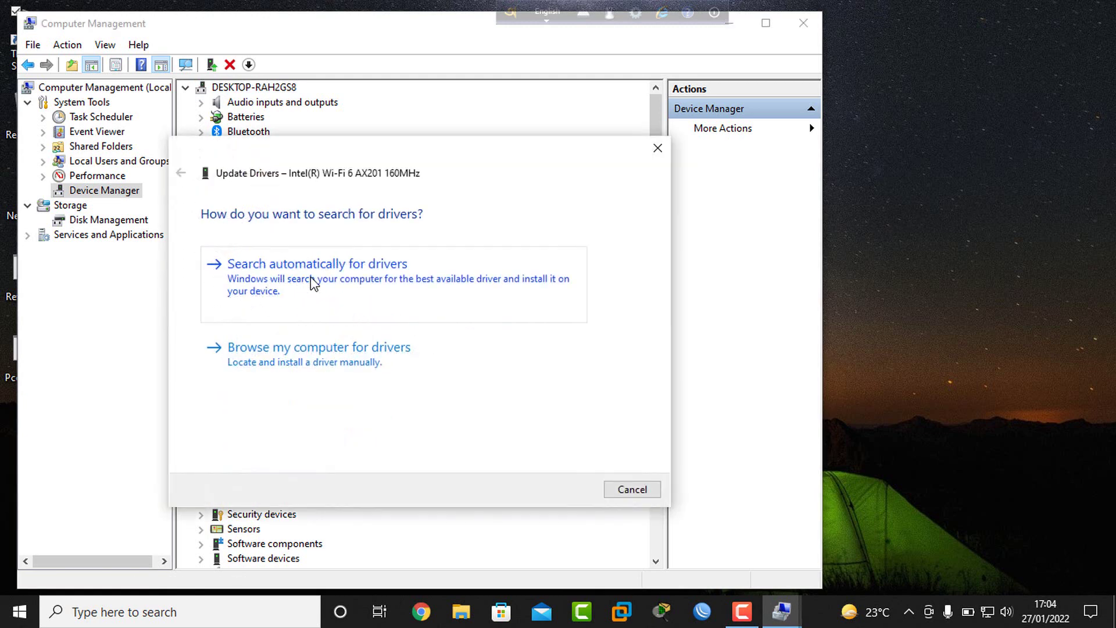
pyautogui.click(355, 283)
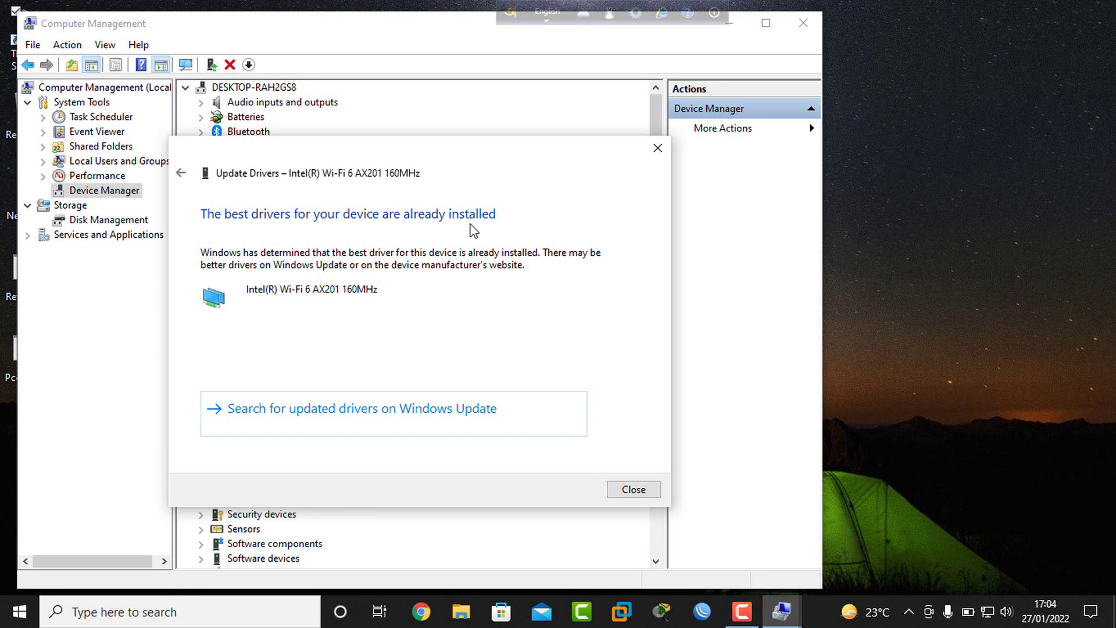
pyautogui.click(628, 491)
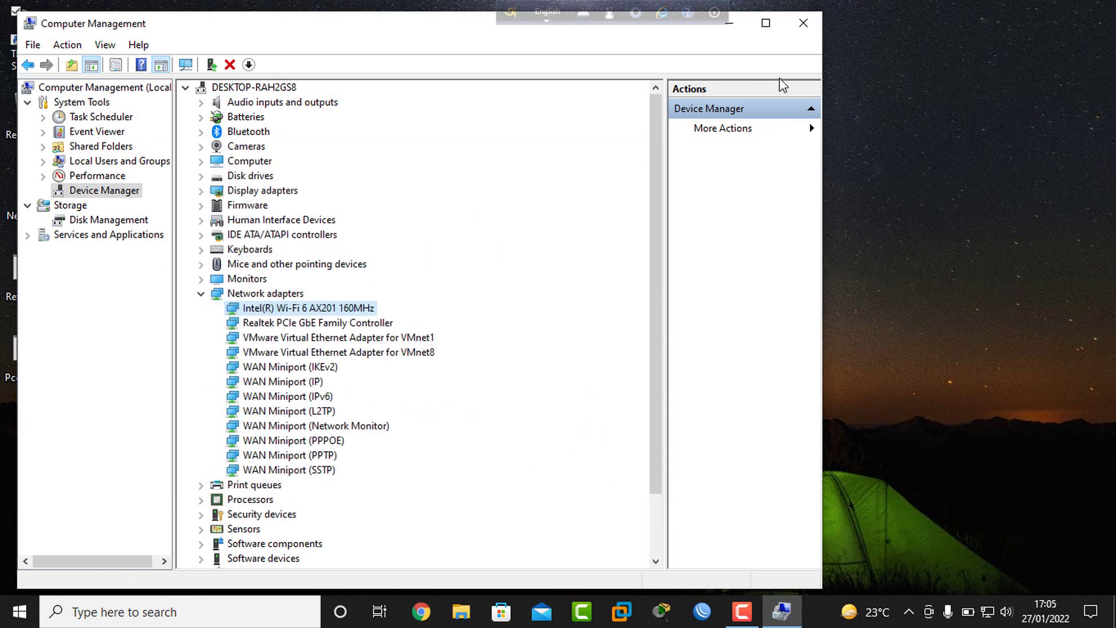
pyautogui.click(802, 23)
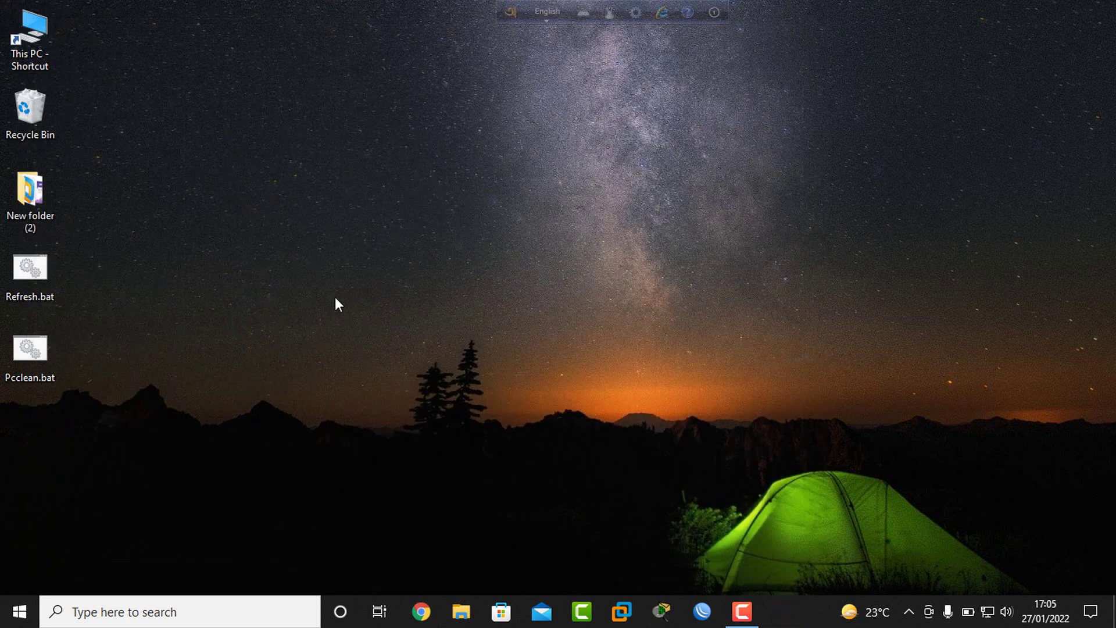
pyautogui.click(18, 615)
pyautogui.click(30, 574)
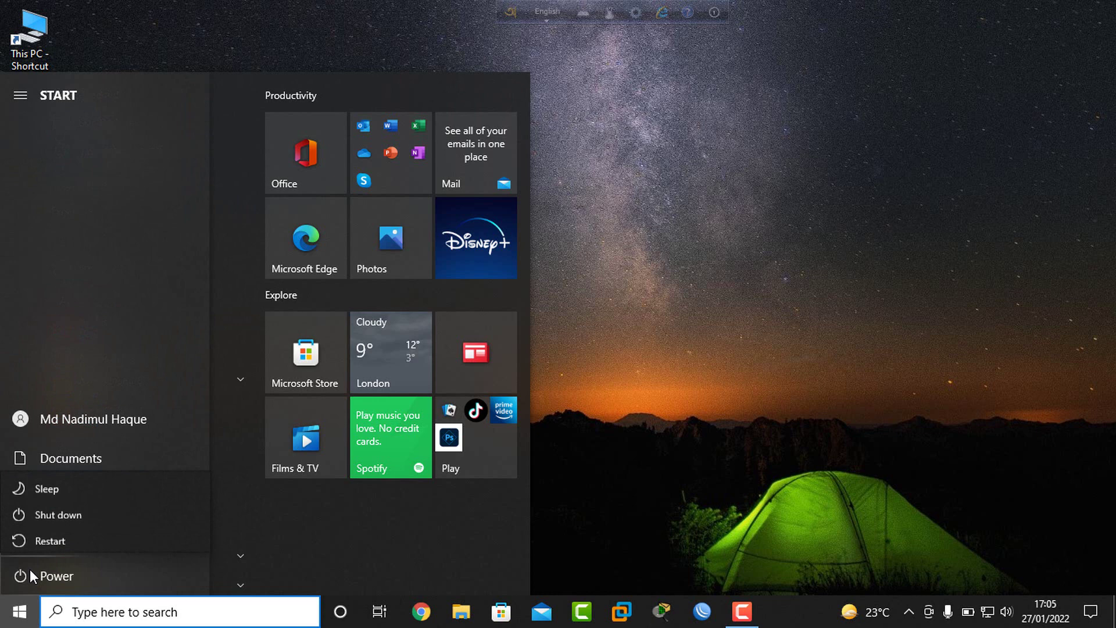
pyautogui.press('Escape')
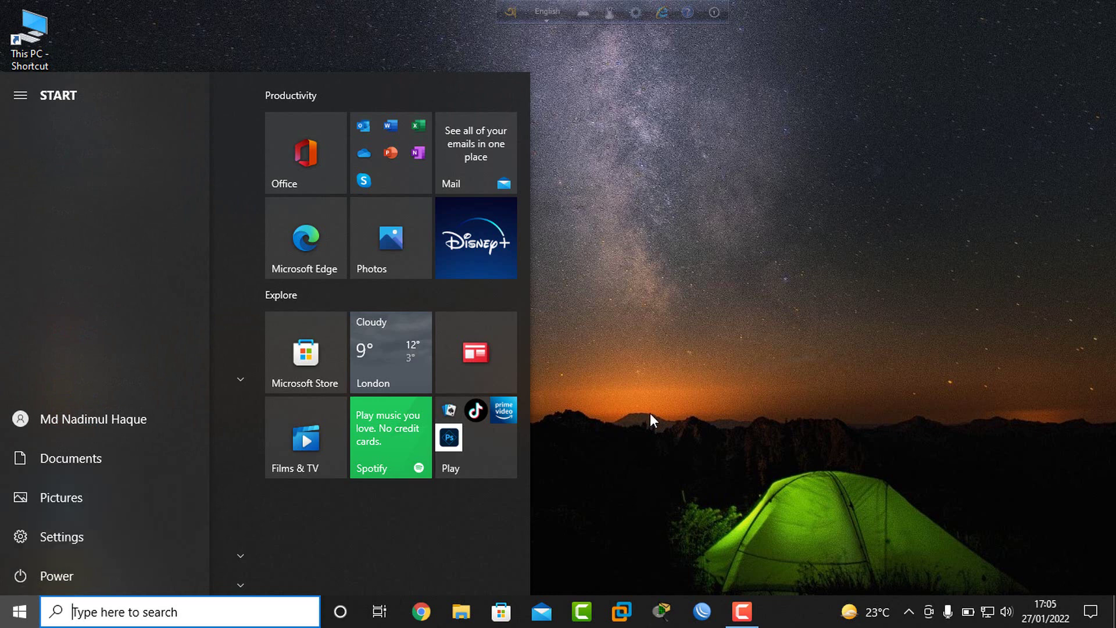
pyautogui.click(642, 408)
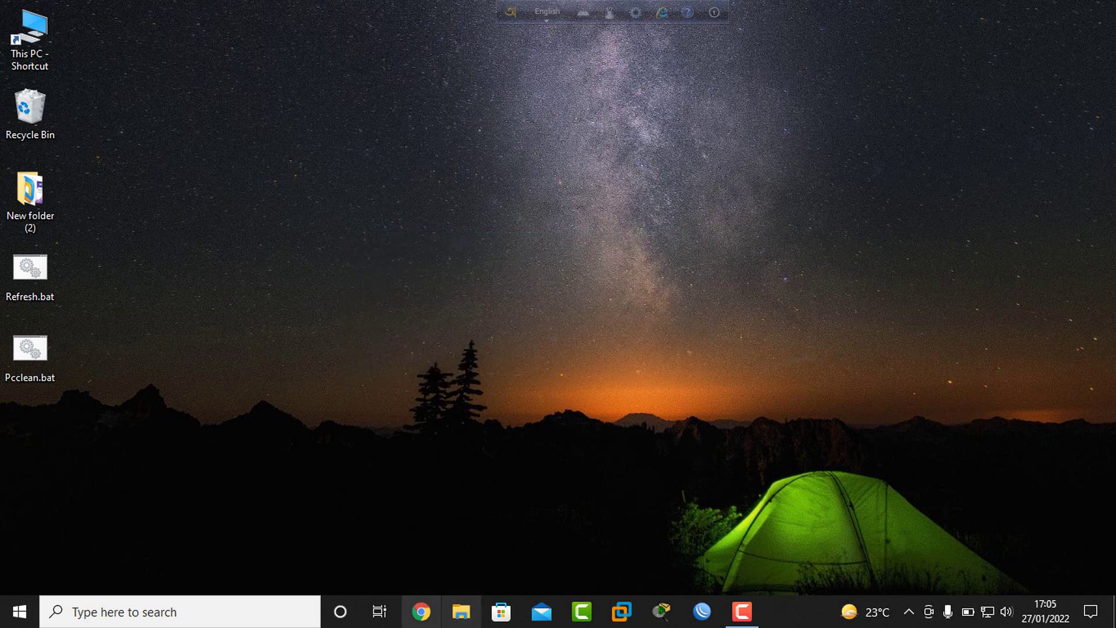
# Step: Search 'comm' and launch Command Prompt as administrator
pyautogui.click(114, 618)
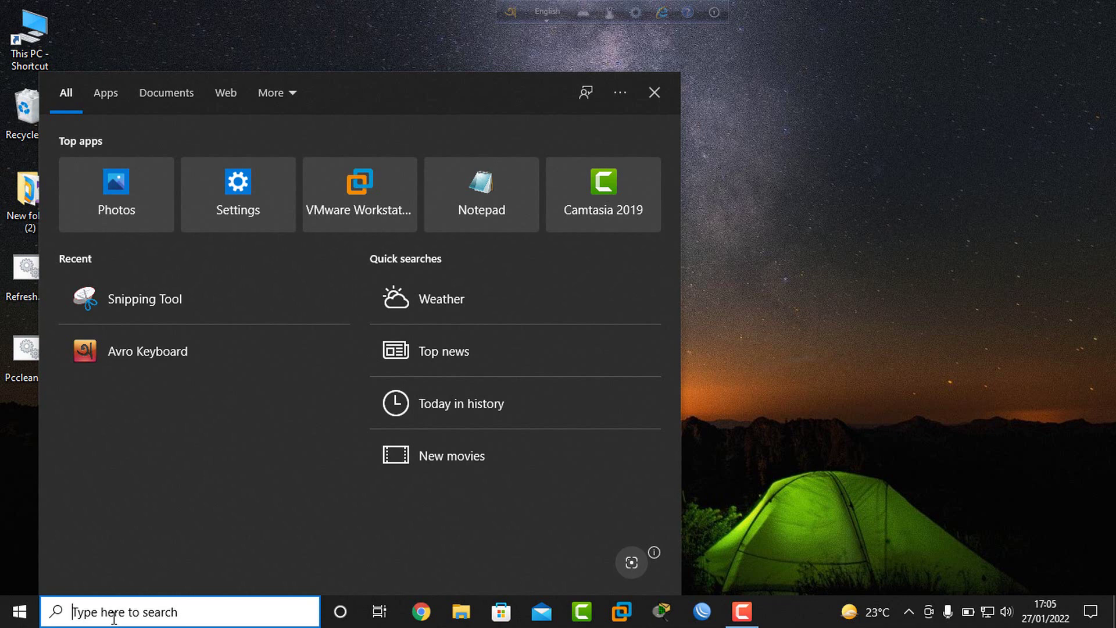
pyautogui.click(114, 617)
pyautogui.write('c')
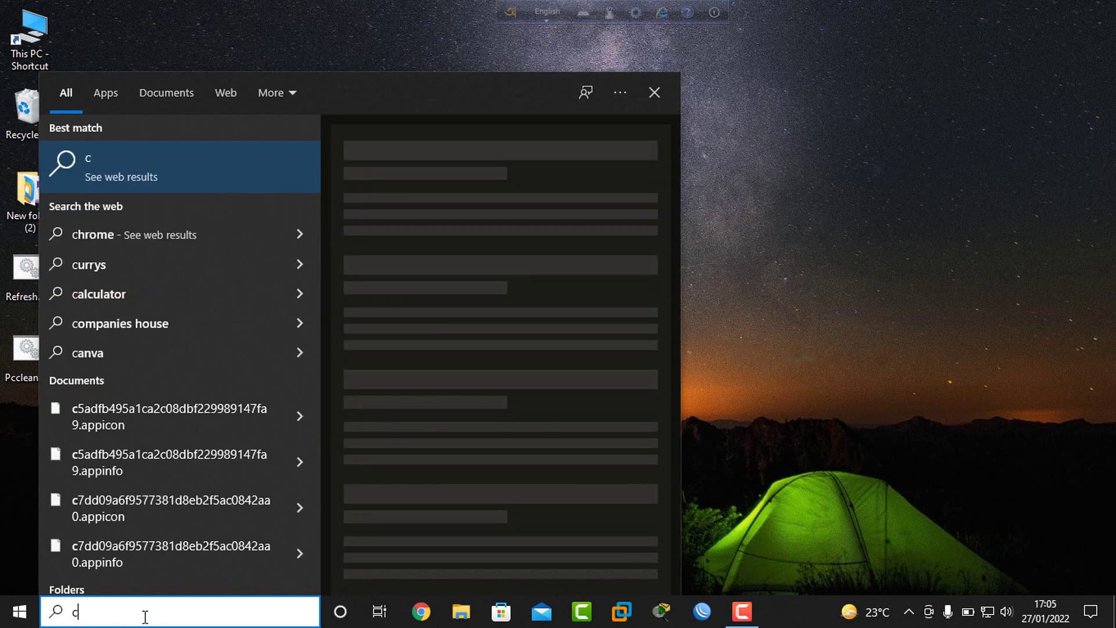
pyautogui.write('omm')
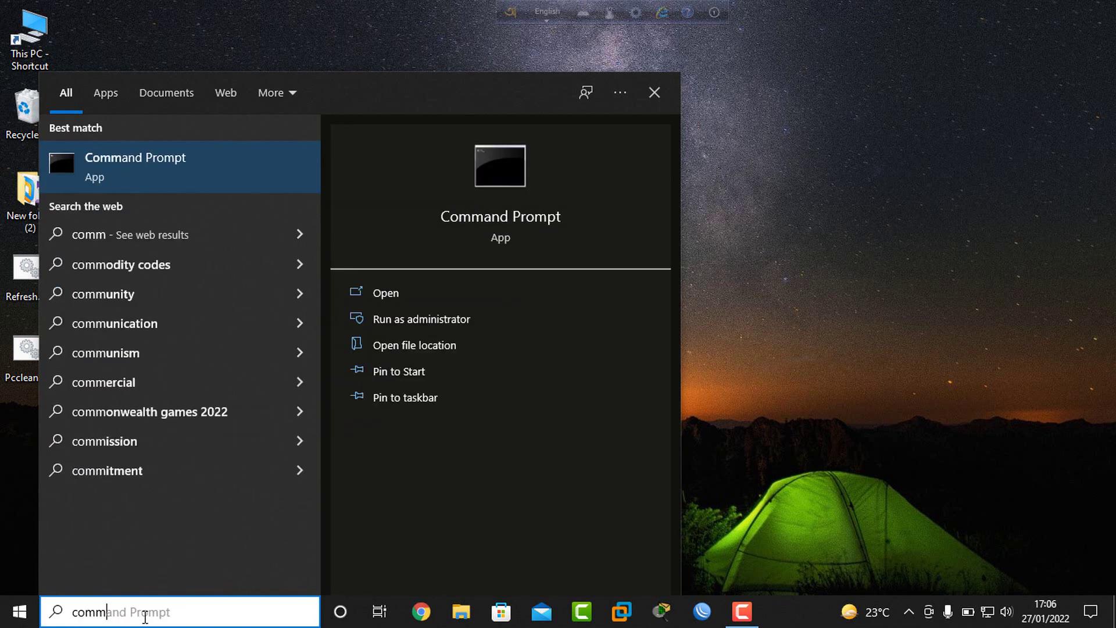
pyautogui.rightClick(205, 164)
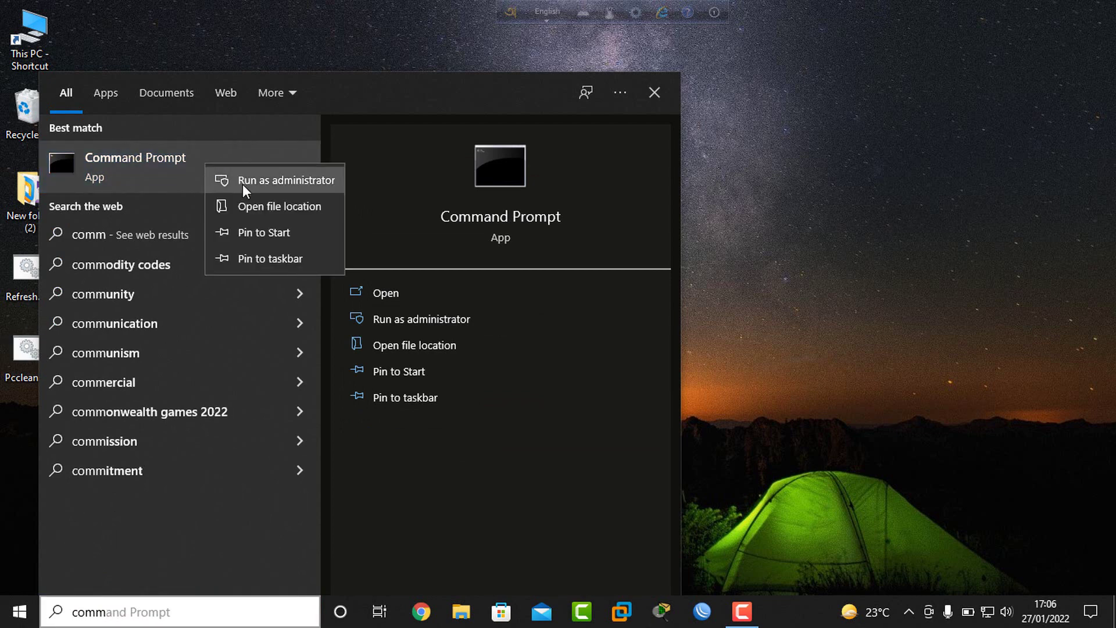
pyautogui.click(308, 182)
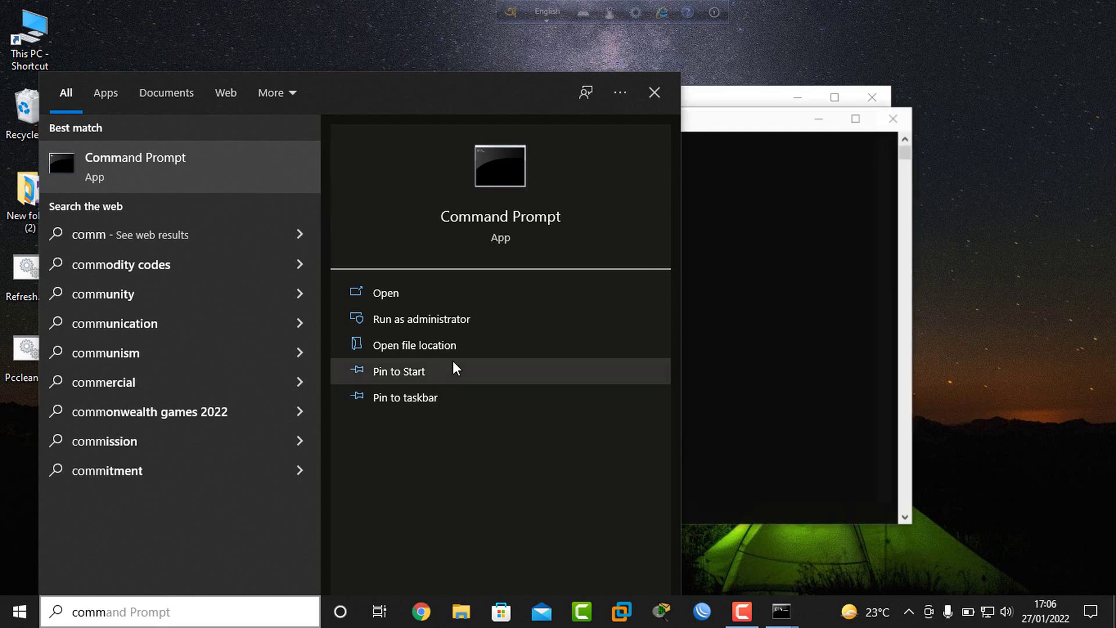
# Step: Focus the administrator console and enter 'ipconfig/release' at the prompt
pyautogui.click(789, 186)
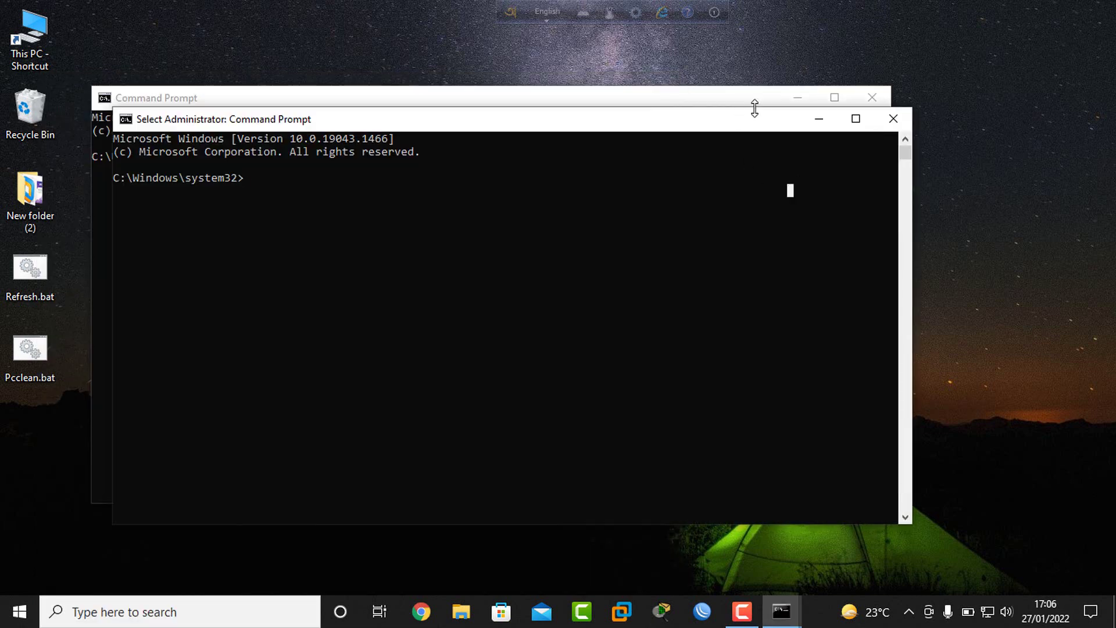
pyautogui.click(871, 95)
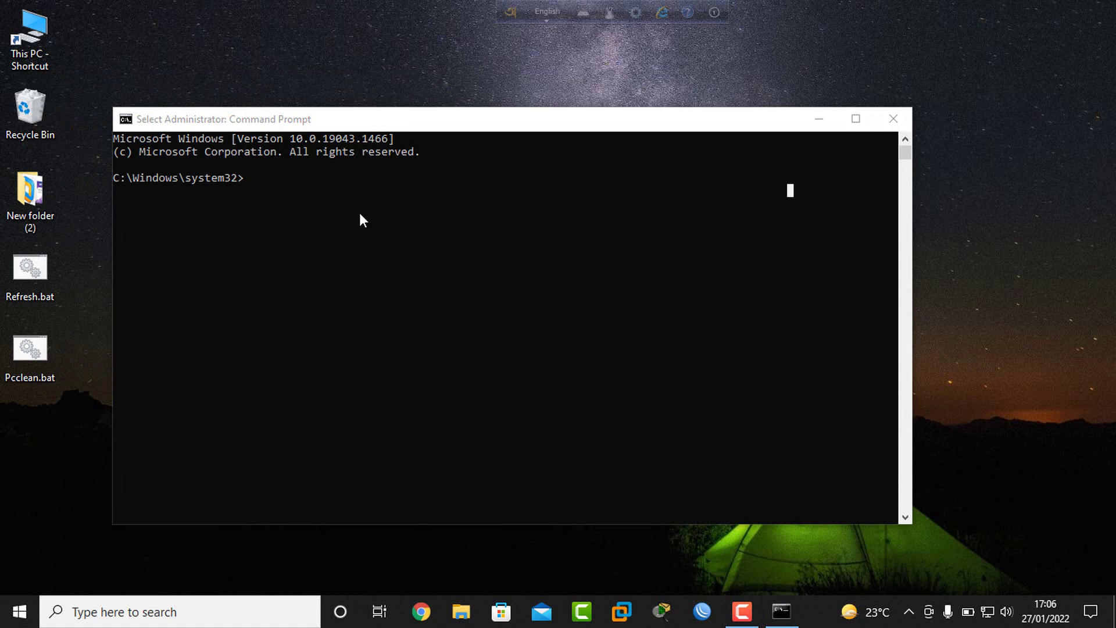
pyautogui.click(360, 220)
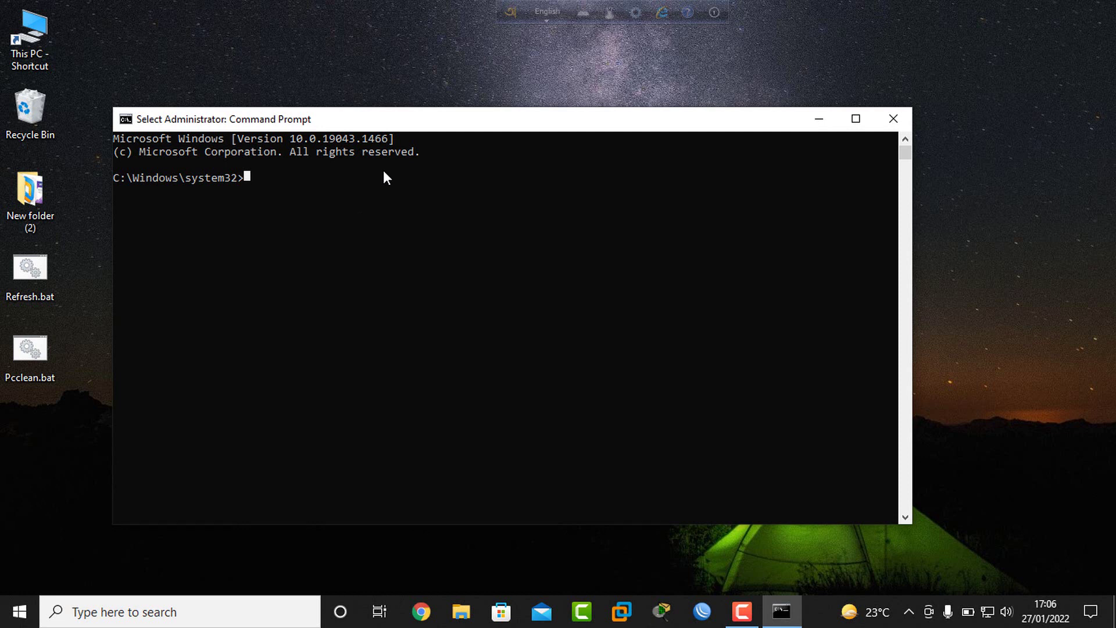
pyautogui.write('ip')
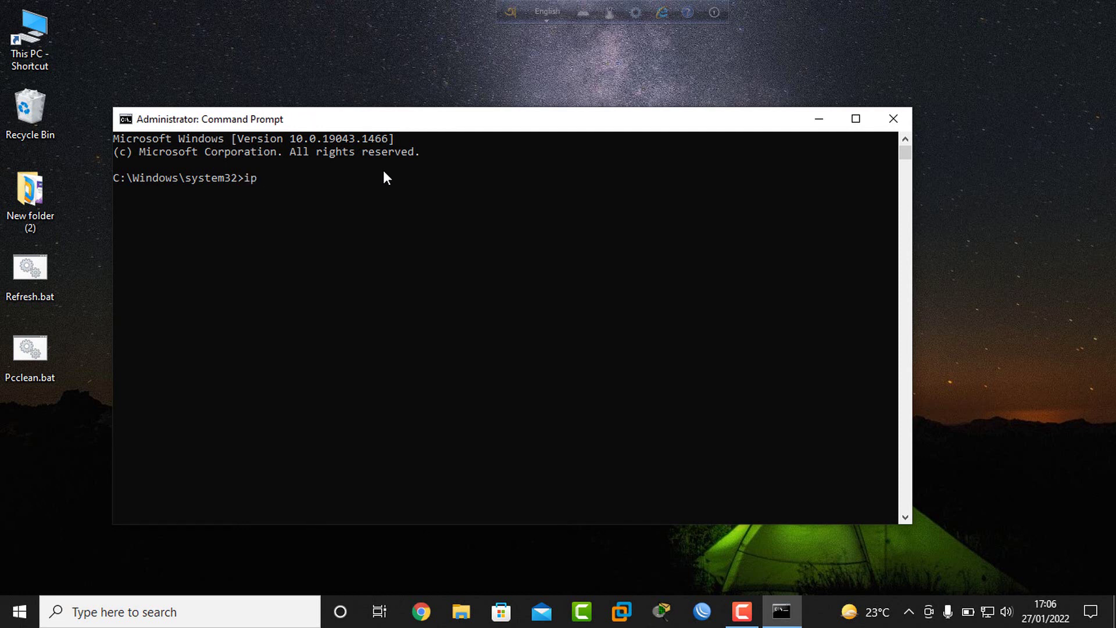
pyautogui.write('confi')
pyautogui.write('g')
pyautogui.write('/')
pyautogui.write('rel')
pyautogui.write('eas')
pyautogui.write('e')
# Step: Run ipconfig/release, then run ipconfig/renew
pyautogui.press('Return')
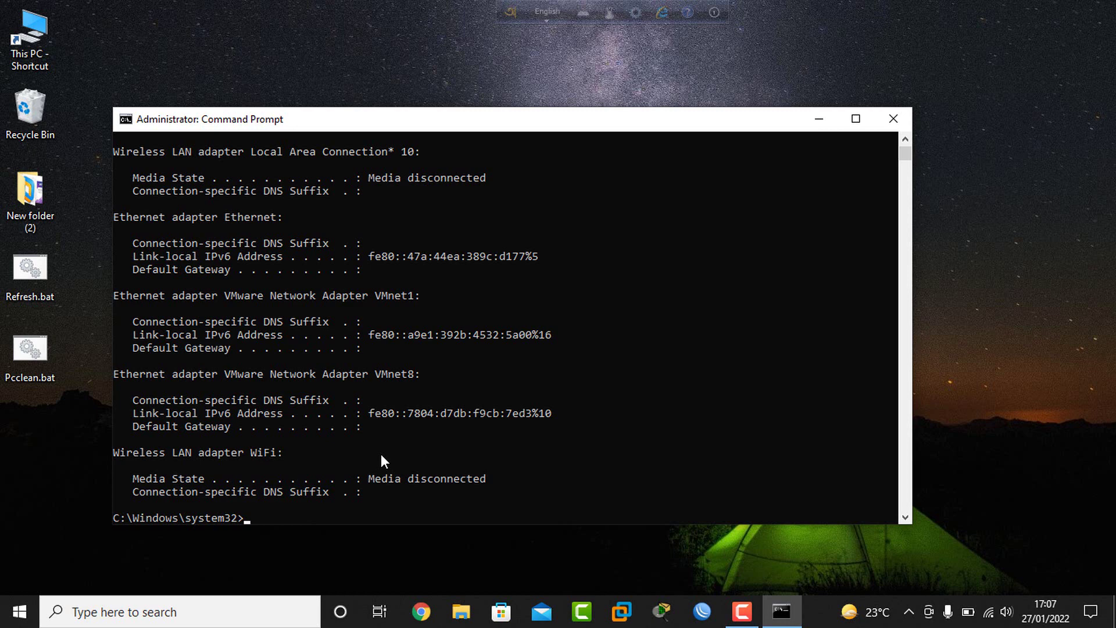
pyautogui.write('ipc')
pyautogui.write('on')
pyautogui.write('fig')
pyautogui.write('/')
pyautogui.write('ren')
pyautogui.write('ew')
pyautogui.press('Return')
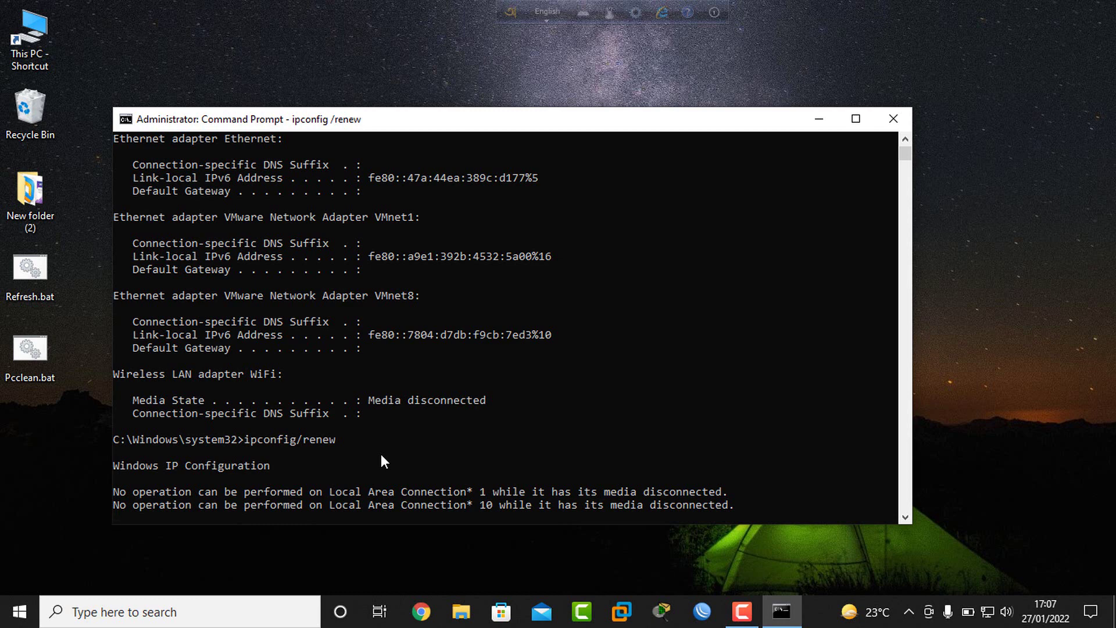
pyautogui.click(897, 117)
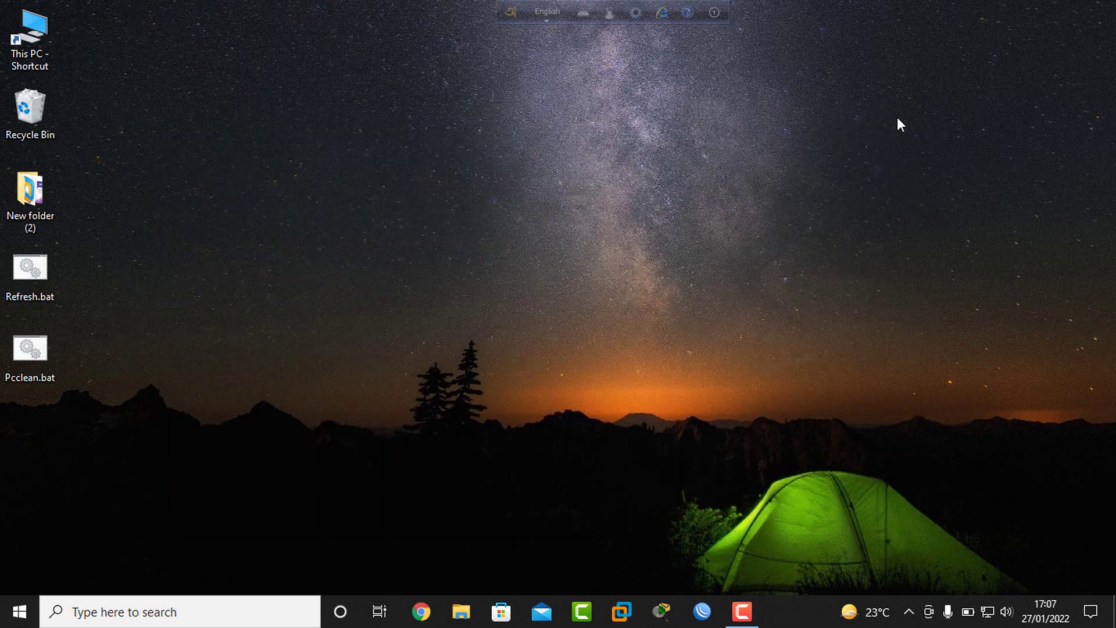
pyautogui.click(24, 612)
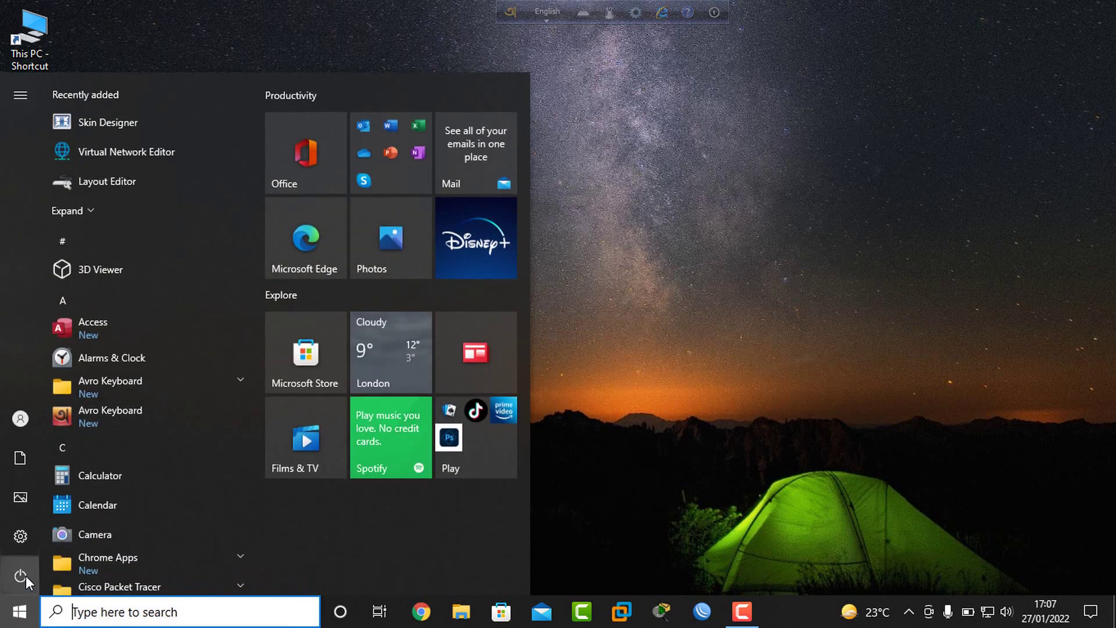
pyautogui.click(26, 572)
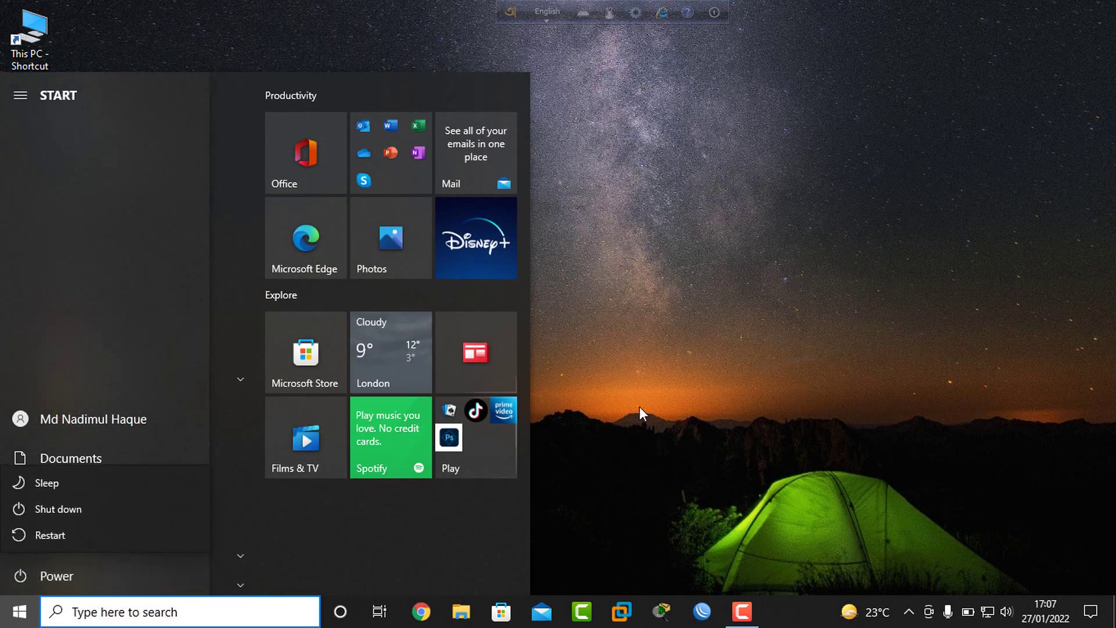
pyautogui.click(674, 402)
pyautogui.click(708, 399)
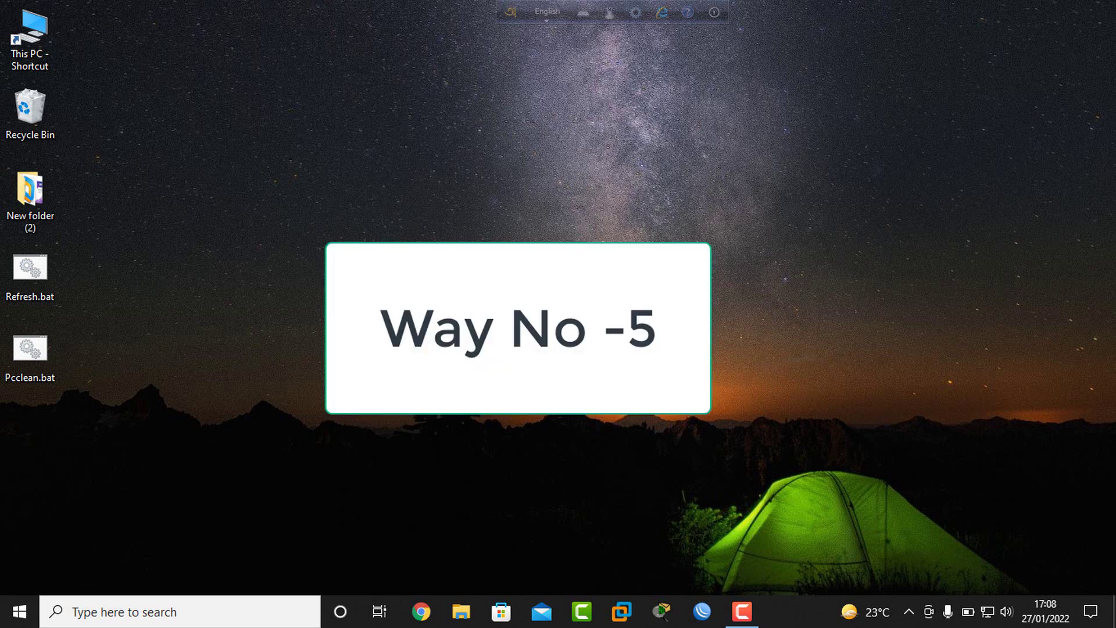
# Step: Search 'com', launch Command Prompt as administrator, and move its window up-left
pyautogui.click(157, 610)
pyautogui.write('co')
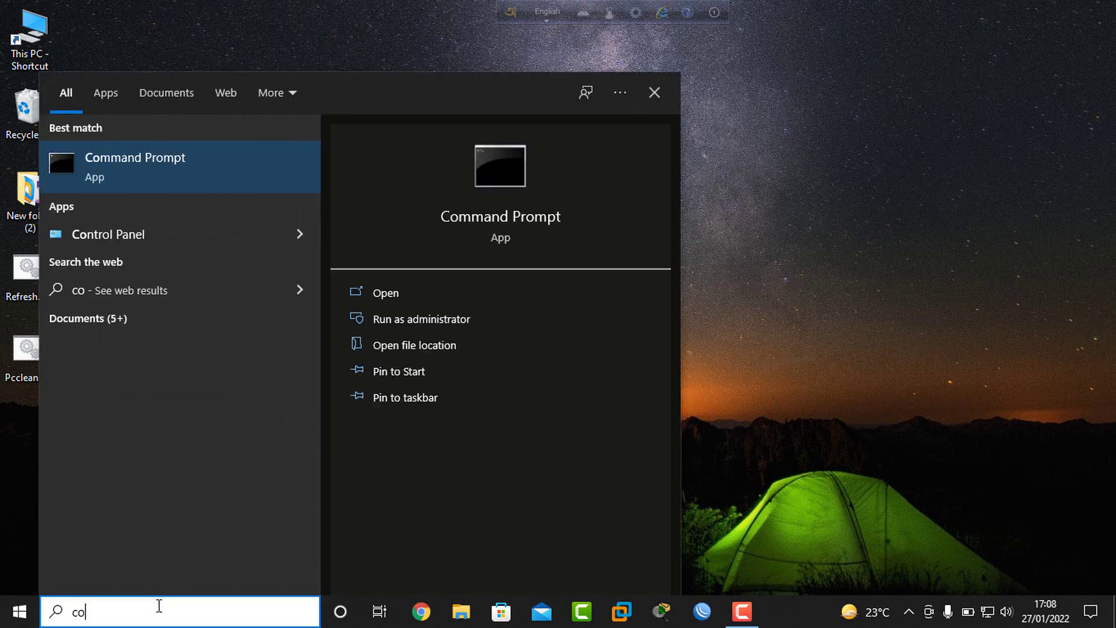
pyautogui.write('m')
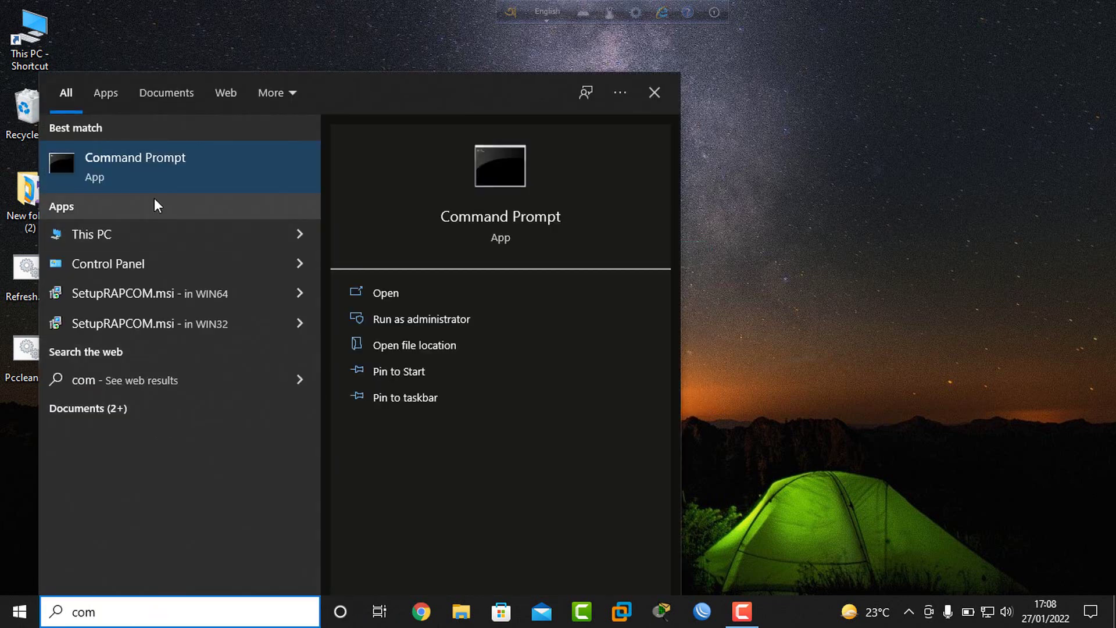
pyautogui.rightClick(194, 165)
pyautogui.press('Escape')
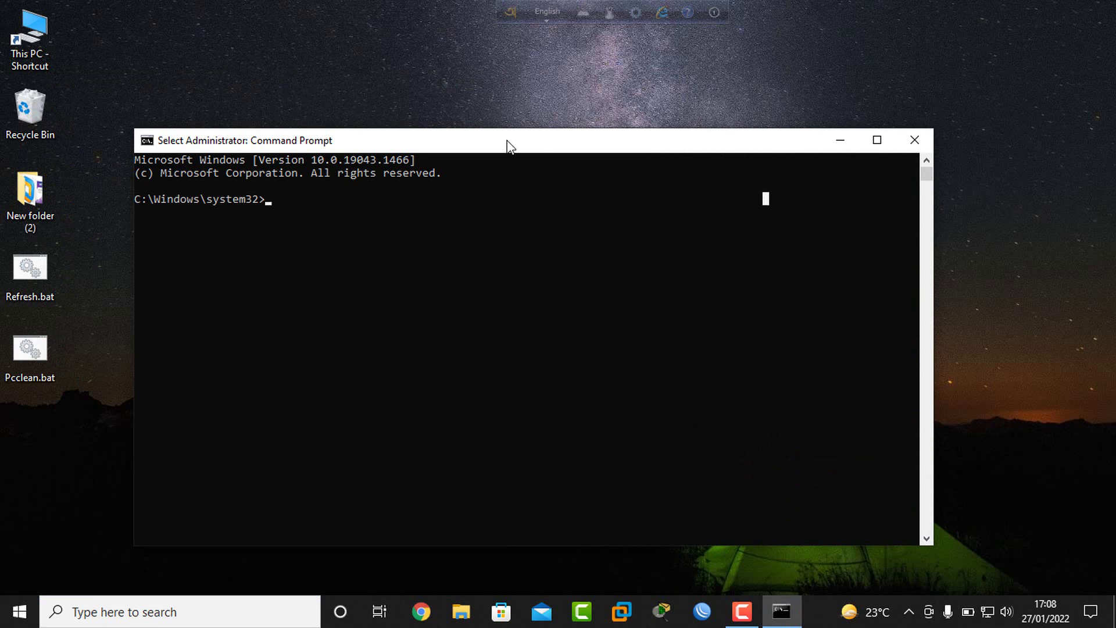
pyautogui.moveTo(507, 144); pyautogui.dragTo(490, 92)
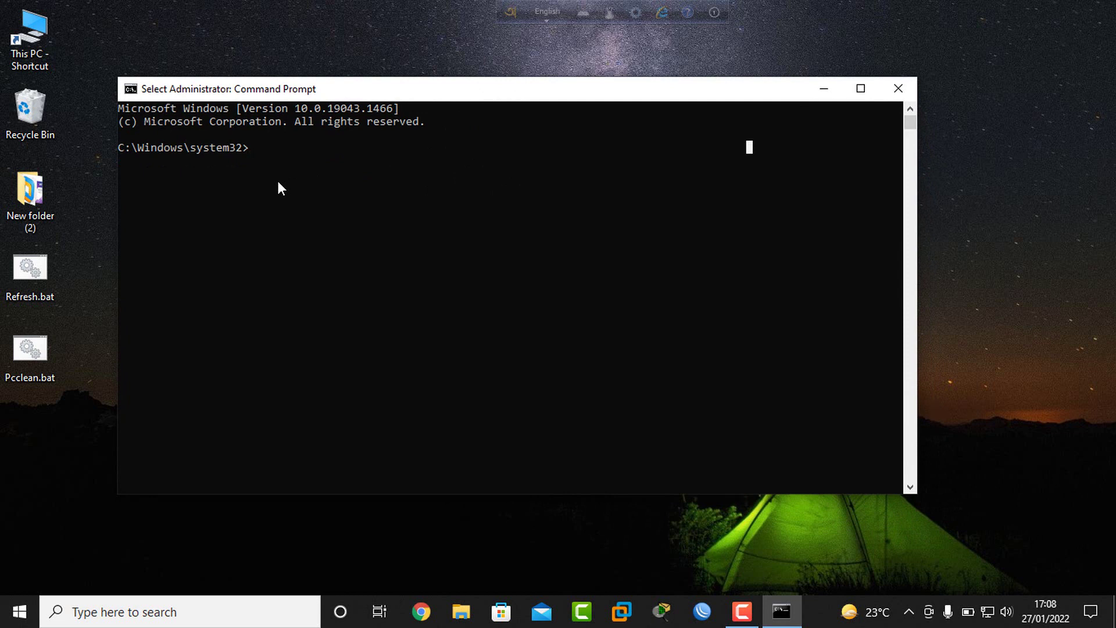
# Step: Run 'netsh winsock reset catalog' in the administrator console
pyautogui.write('netsh win')
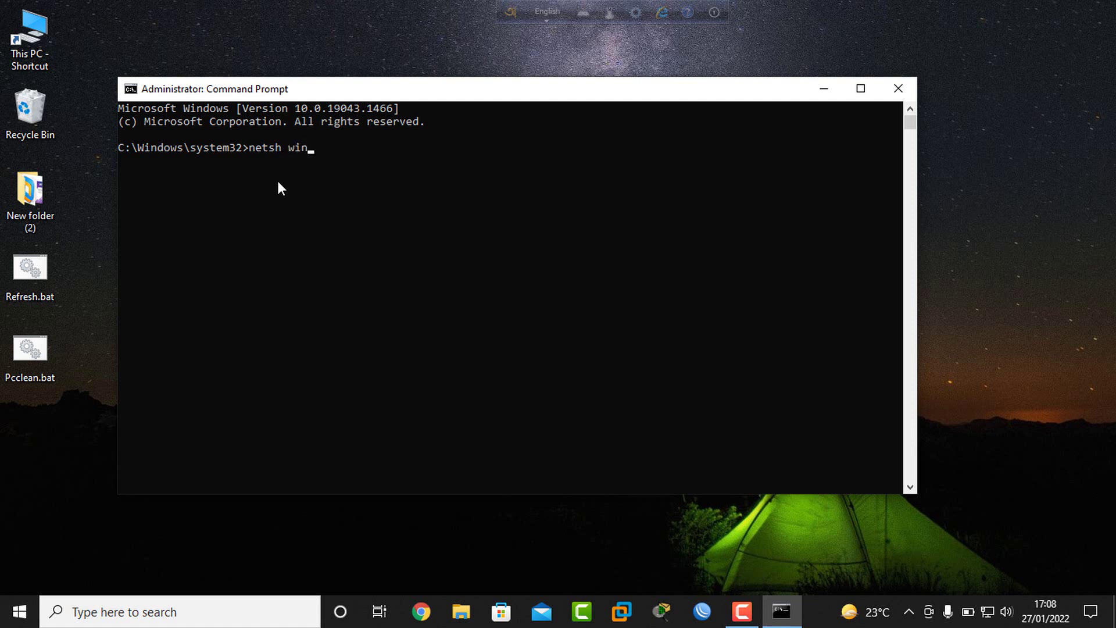
pyautogui.write('so')
pyautogui.write('ck')
pyautogui.write(' res')
pyautogui.write('et c')
pyautogui.write('ata')
pyautogui.write('l')
pyautogui.write('og')
pyautogui.press('Return')
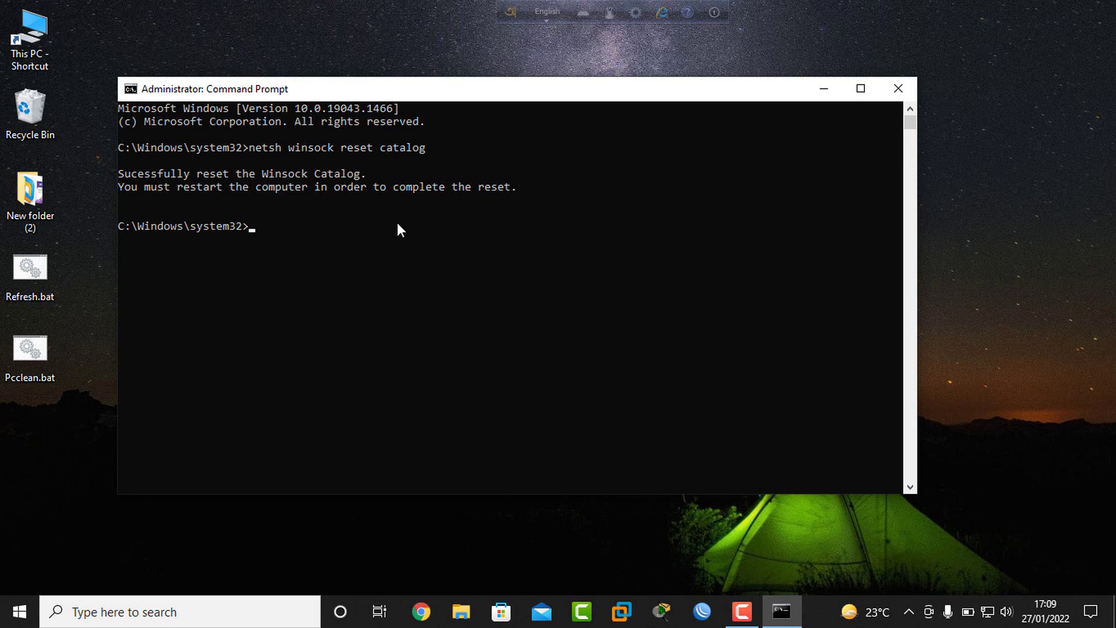
# Step: Close the Command Prompt window, then open and dismiss the Start menu to leave a clear desktop
pyautogui.click(900, 93)
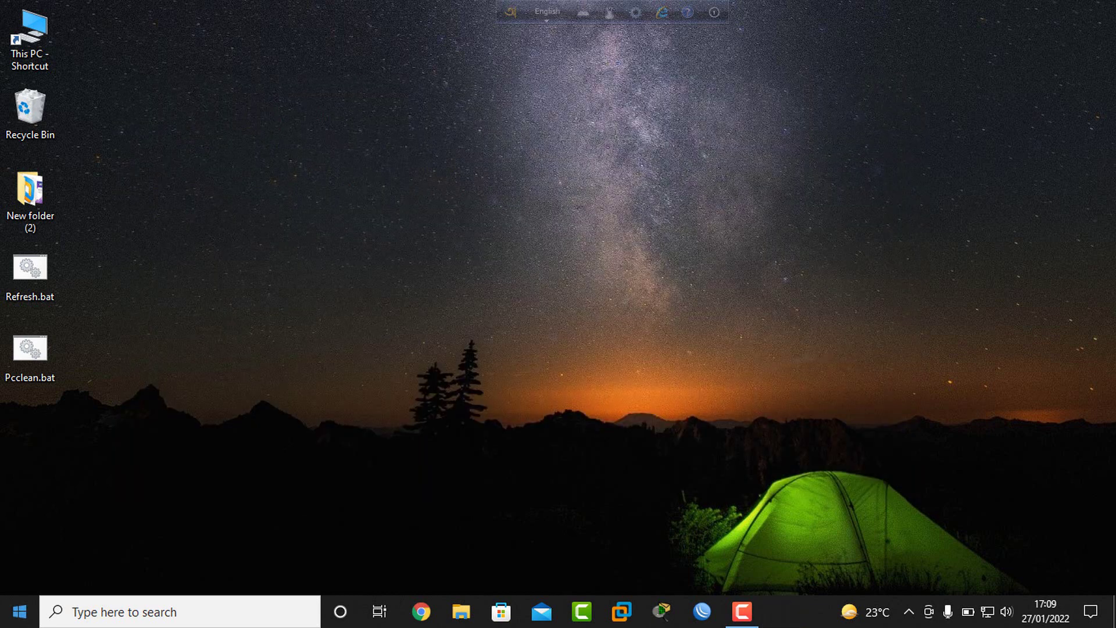
pyautogui.click(6, 621)
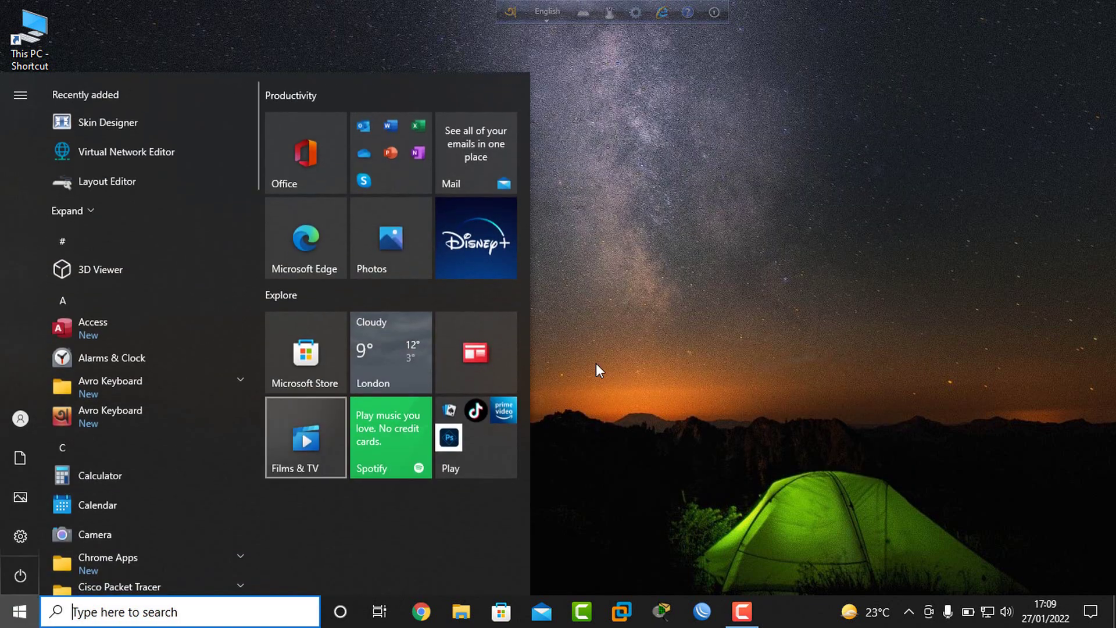
pyautogui.click(645, 354)
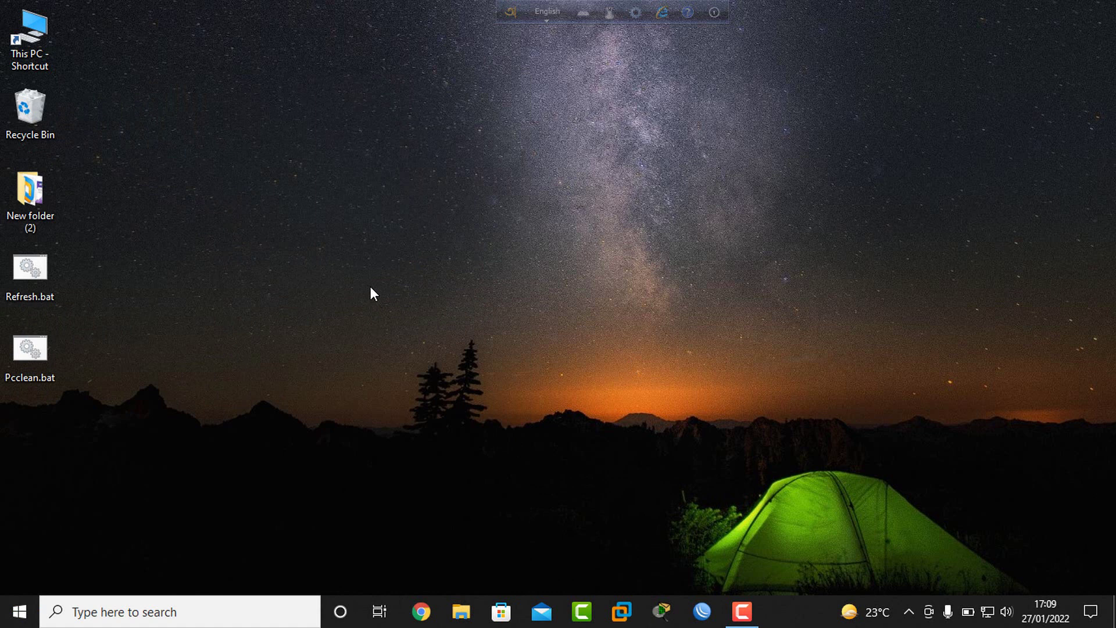